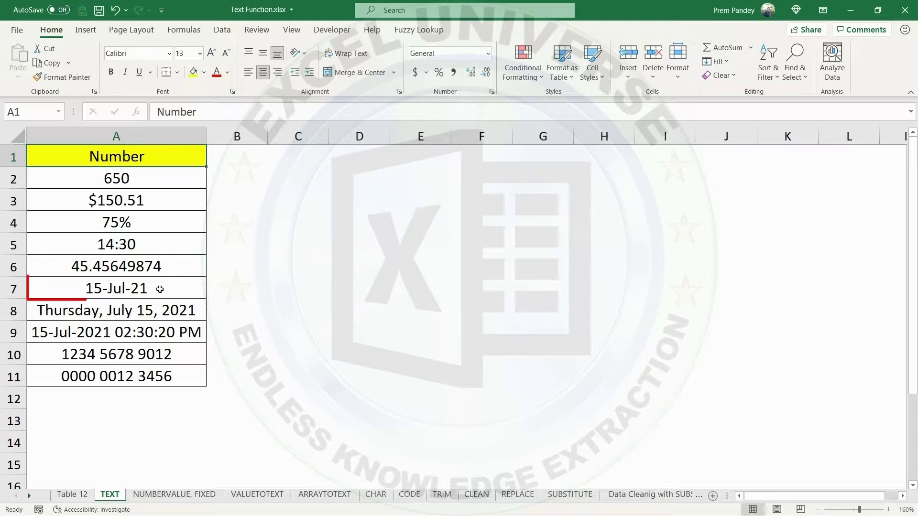
In cell B7, join the text "Date-" with the date in A7 using the & operator.
click(141, 289)
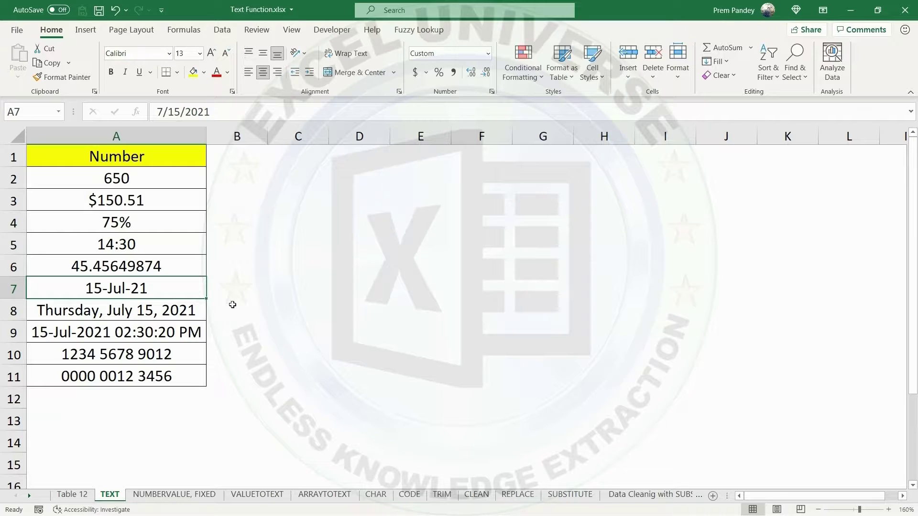
double_click(234, 293)
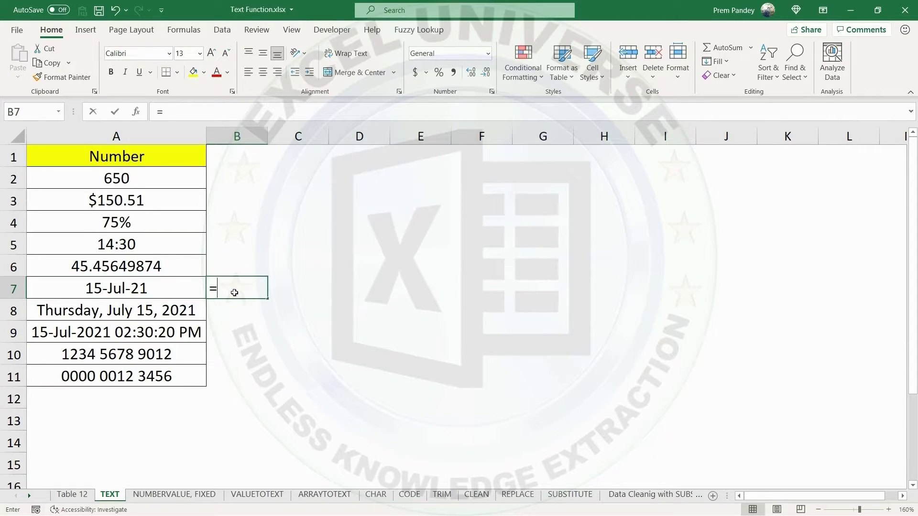
text(="dATE)
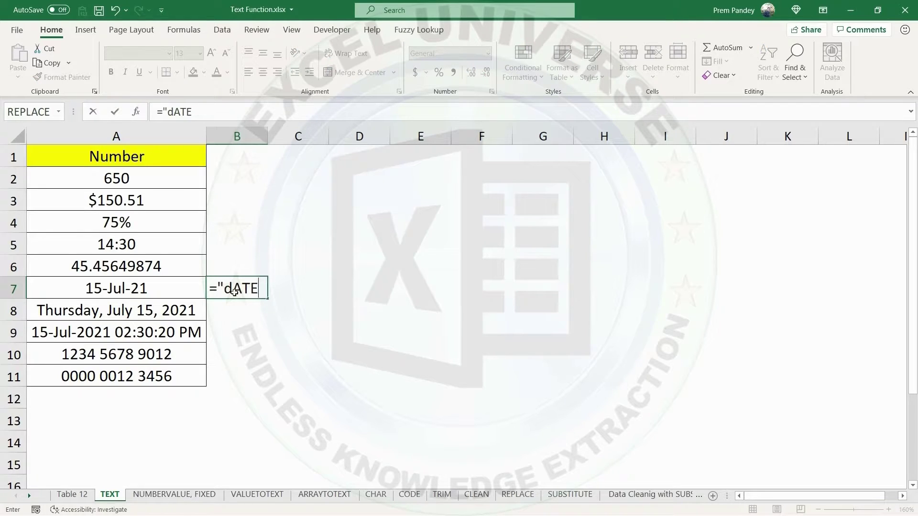
text(-"&)
click(153, 289)
key(Return)
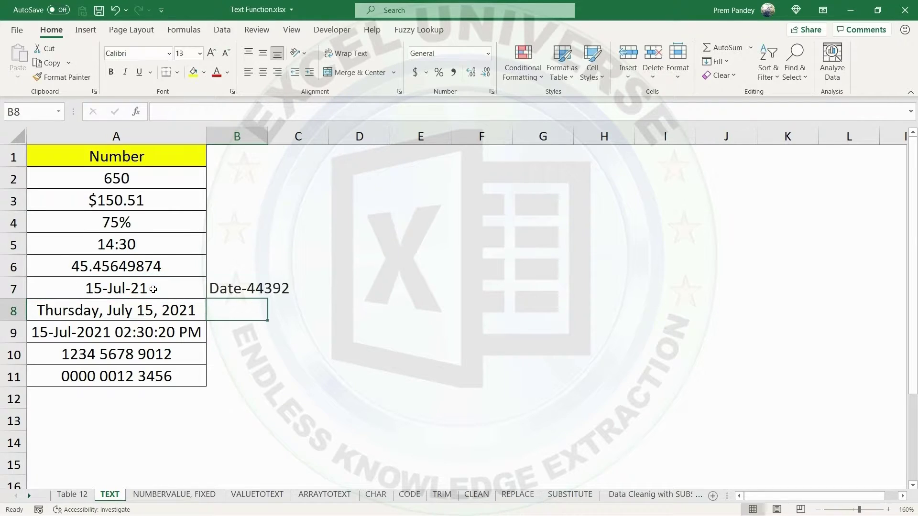
Autofit column B to its content and clear the joined date formula from B7.
drag(267, 136, 267, 137)
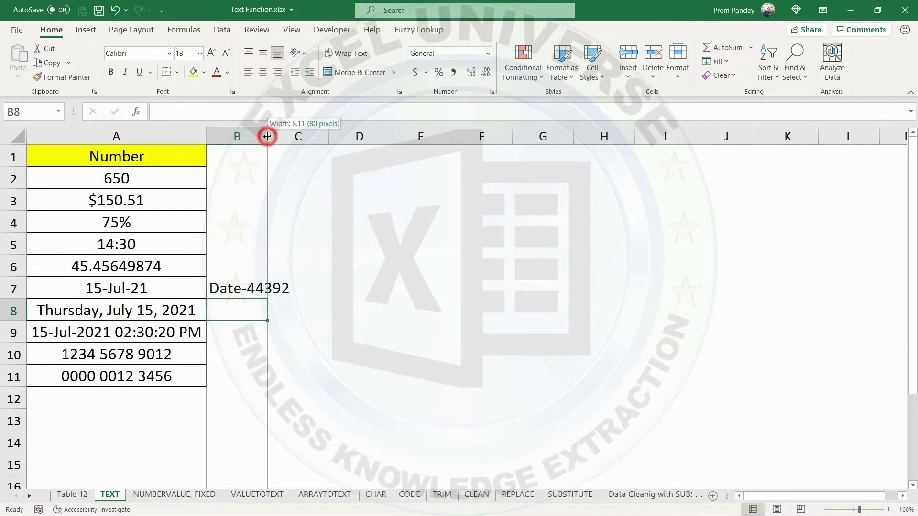
double_click(267, 136)
click(290, 292)
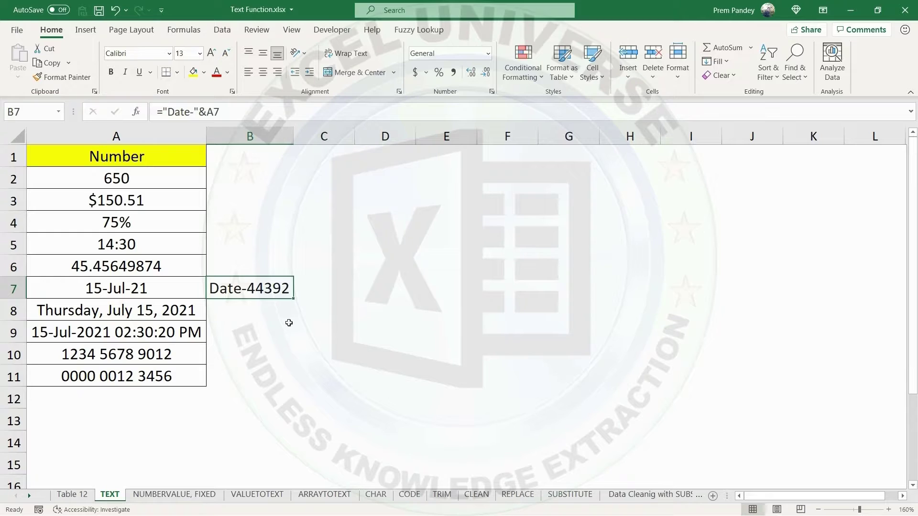
key(Delete)
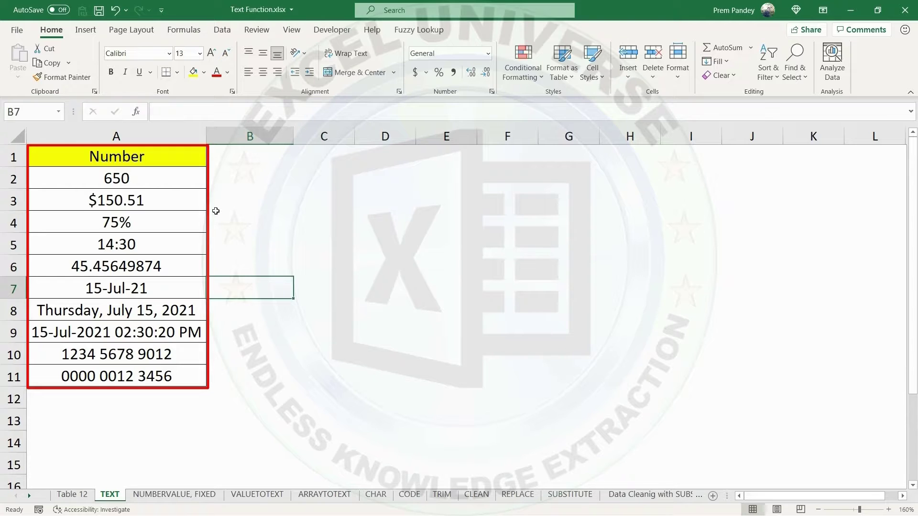
Enter an ISNUMBER formula for A2 in cell B2 and fill it down to B11.
click(252, 157)
double_click(250, 169)
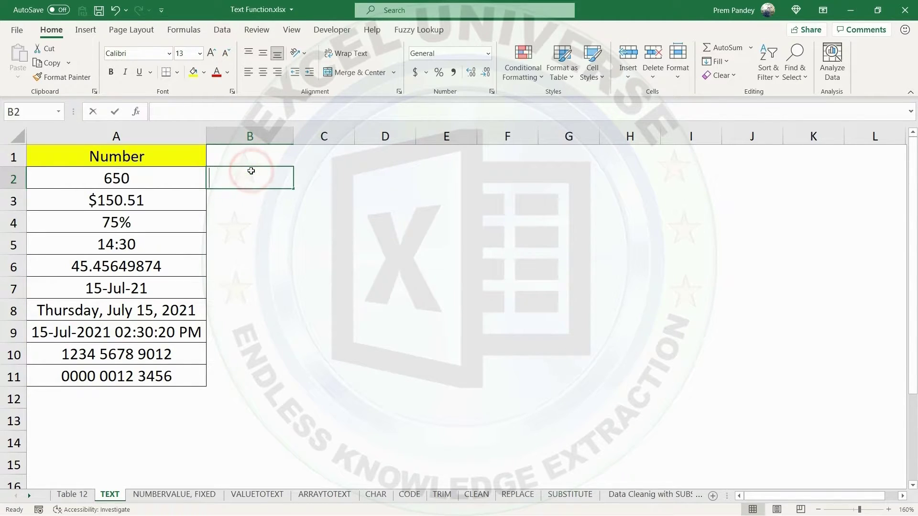
text(=isnu)
key(Tab)
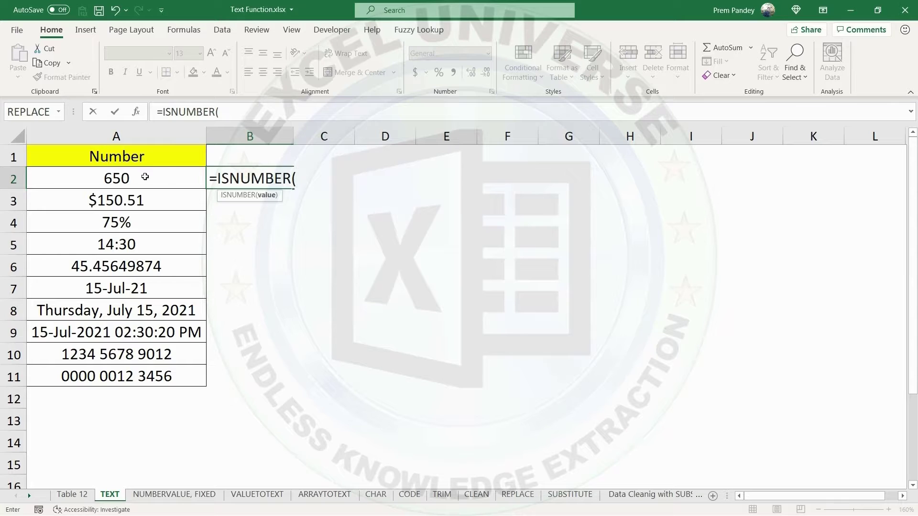
click(172, 177)
key(Return)
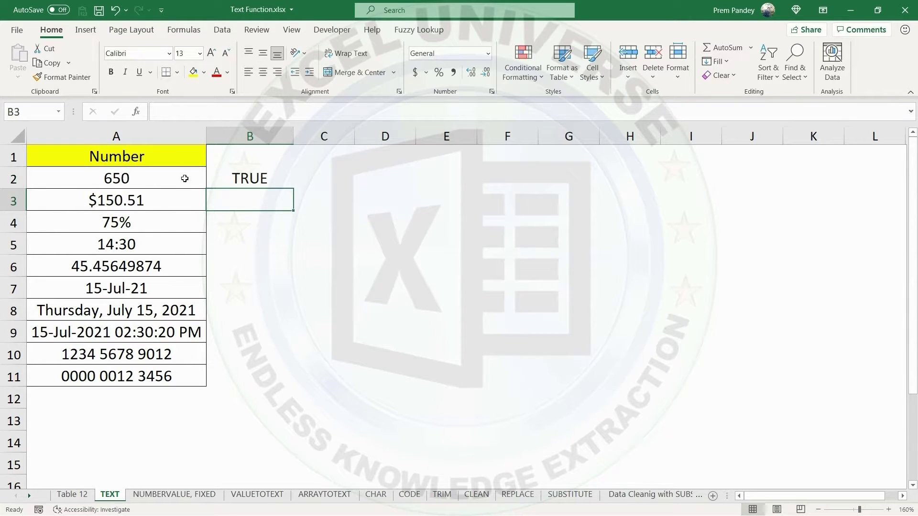
click(263, 178)
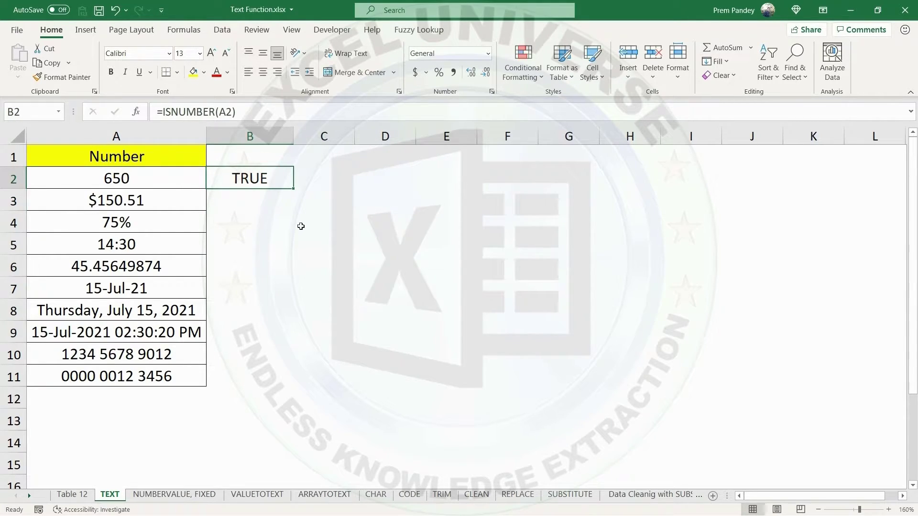
double_click(295, 189)
Enter the header "Type of Value" in B1 and autofit column B.
click(261, 153)
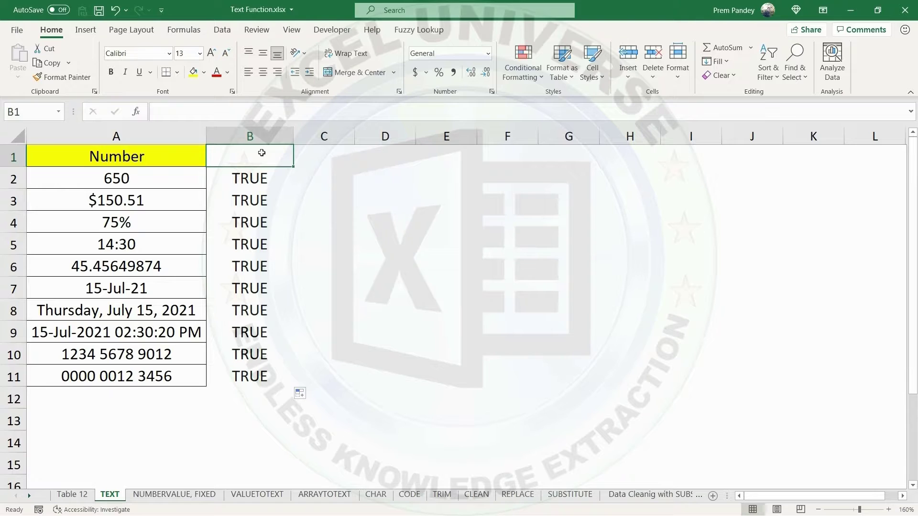
text(Type of Value)
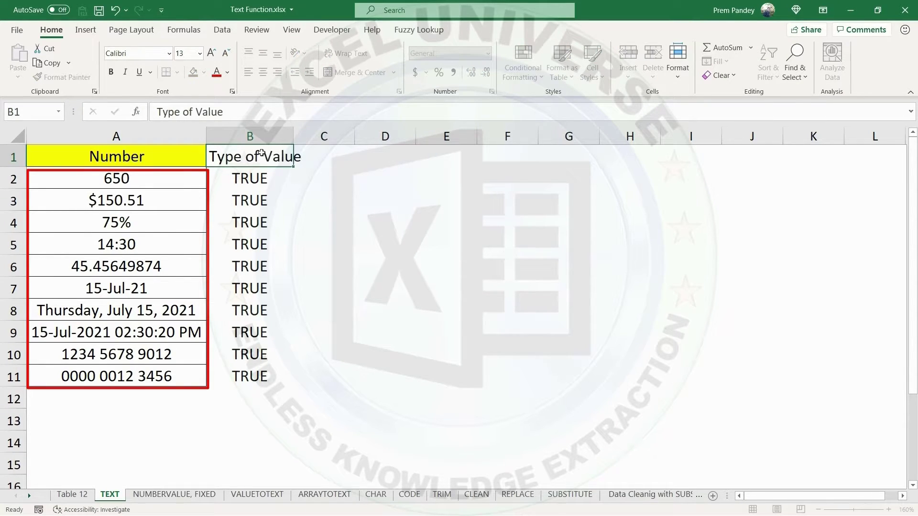
key(Return)
double_click(293, 136)
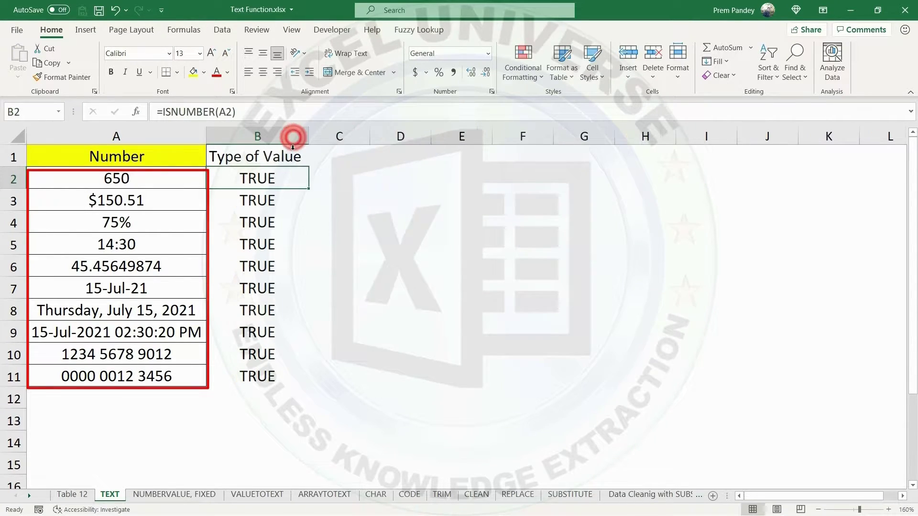
Copy column A's formatting to columns B and C and autofit column B.
click(139, 137)
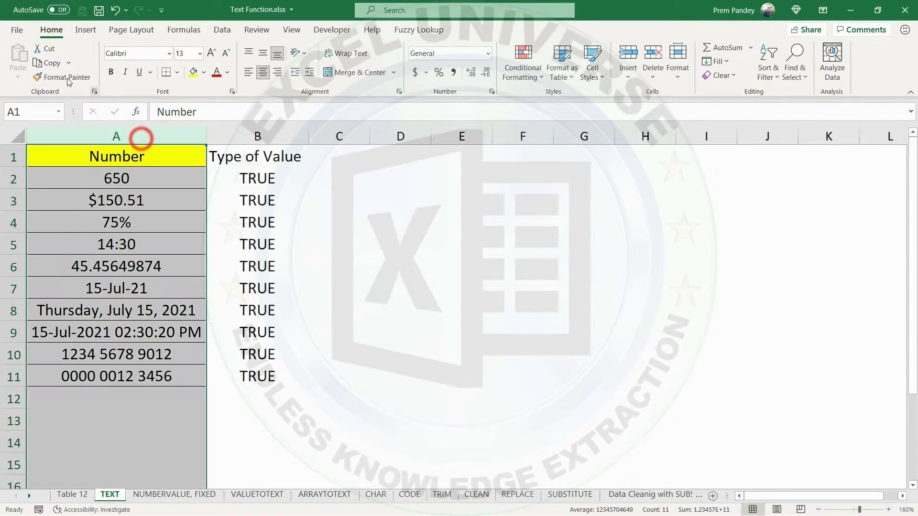
click(60, 73)
drag(239, 136, 349, 136)
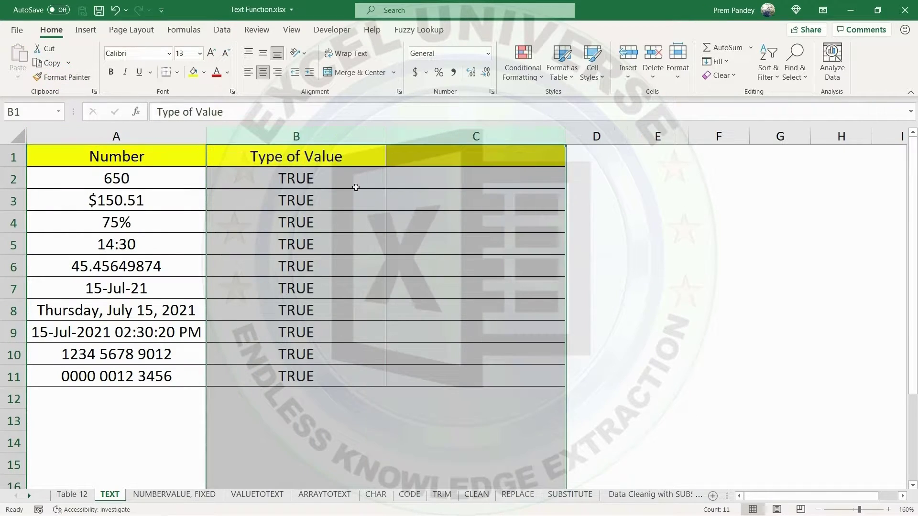
double_click(386, 136)
Enter the formula =TEXT(A2,"#") in cell C2.
click(389, 175)
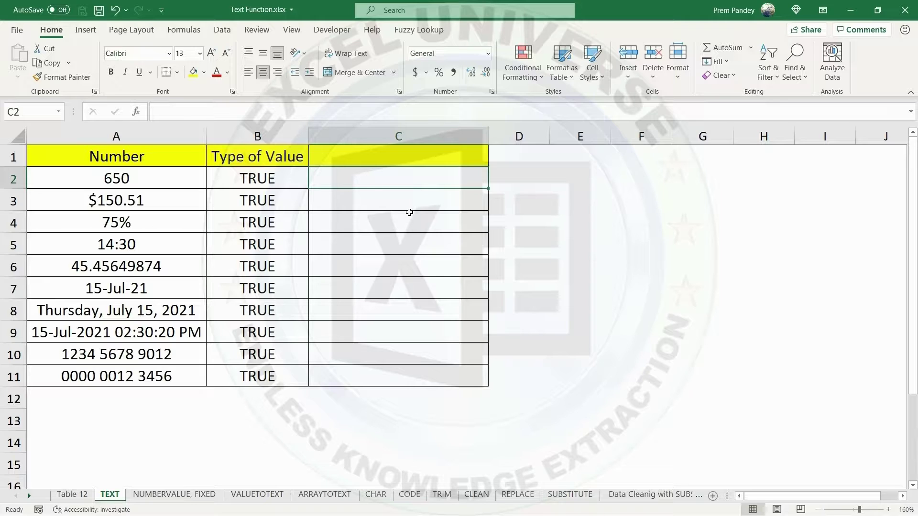
text(=tex)
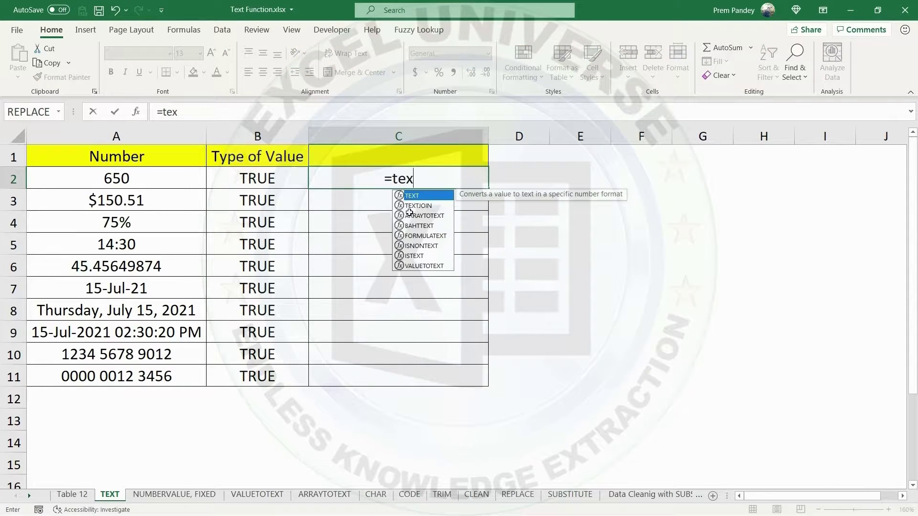
key(Tab)
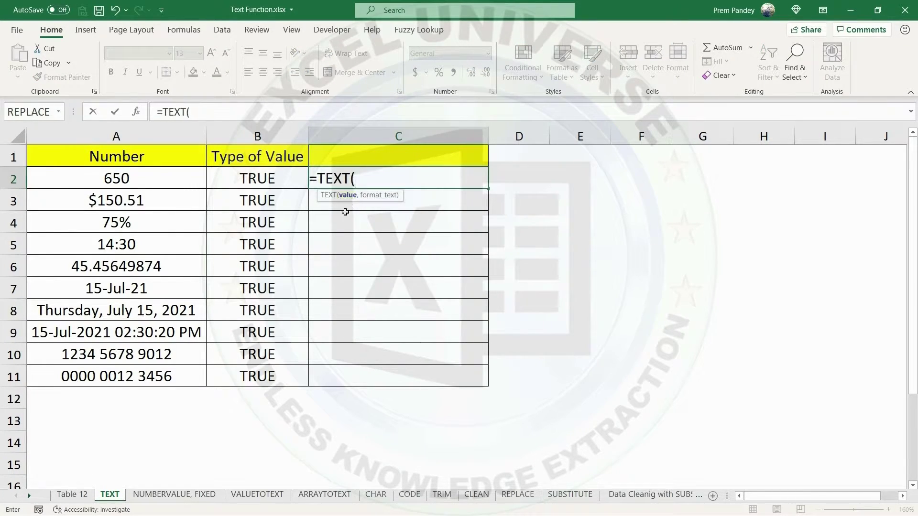
click(111, 175)
text(,)
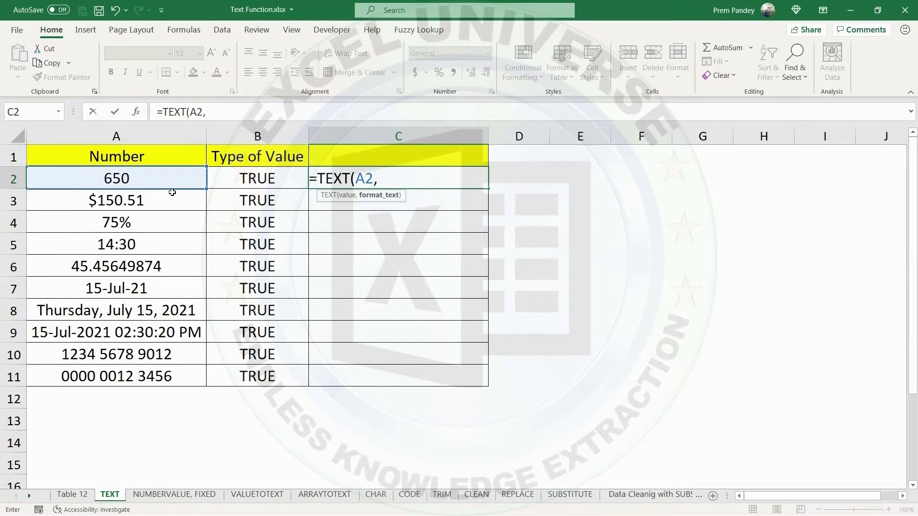
text(#"))
key(Return)
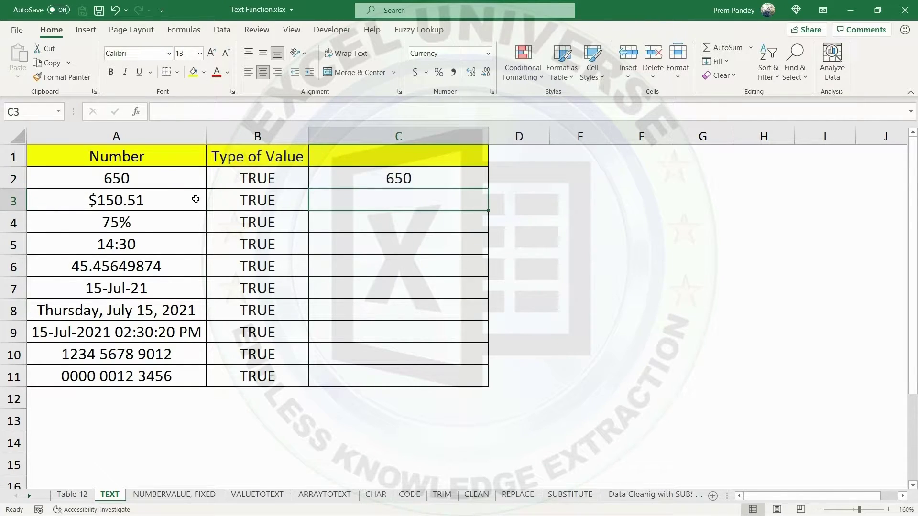
Replace the format text in C2's TEXT formula with a reference to D2 and fill the formula down to C11.
click(370, 177)
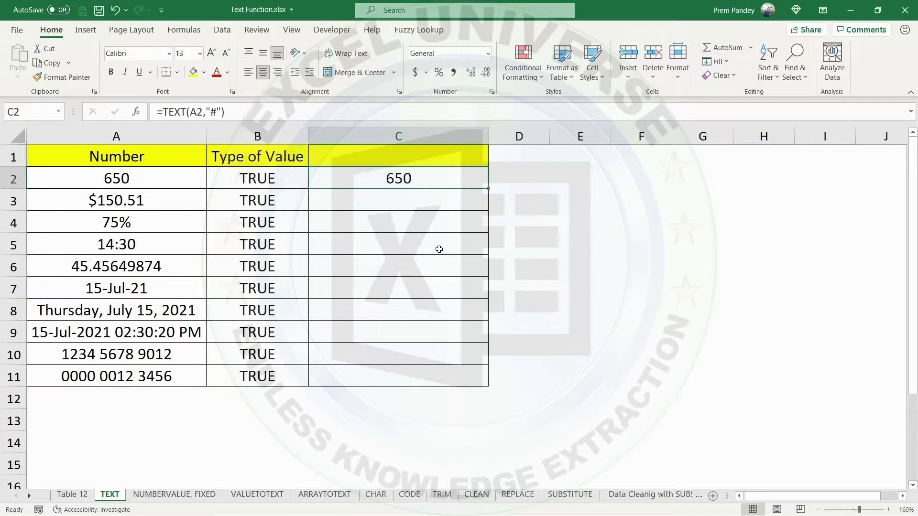
double_click(429, 179)
drag(378, 177, 401, 176)
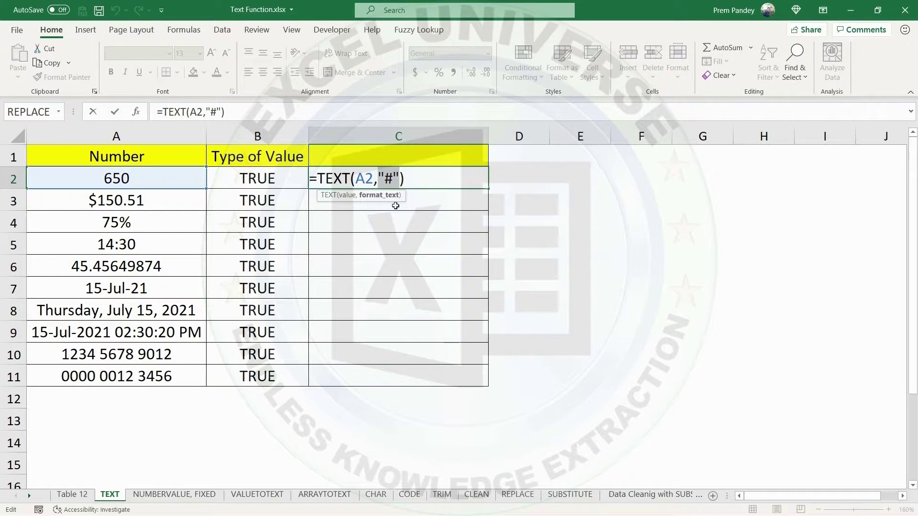
key(BackSpace)
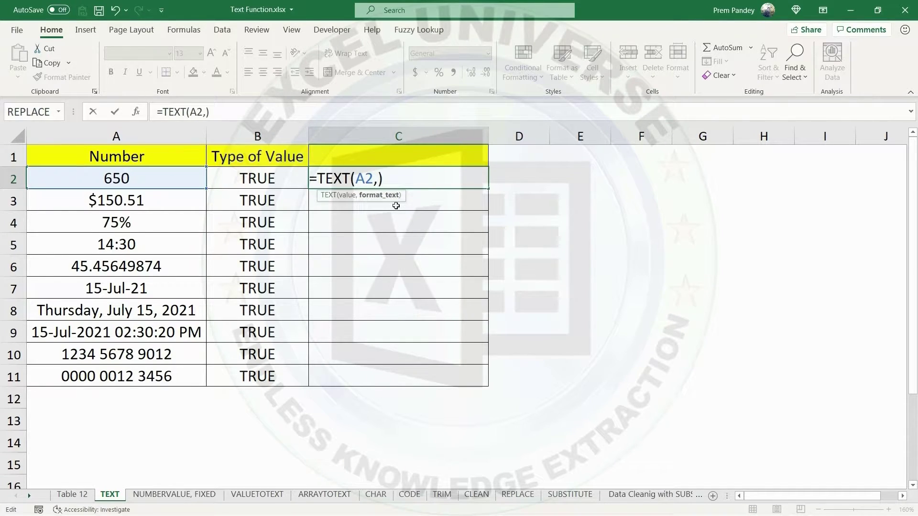
click(521, 172)
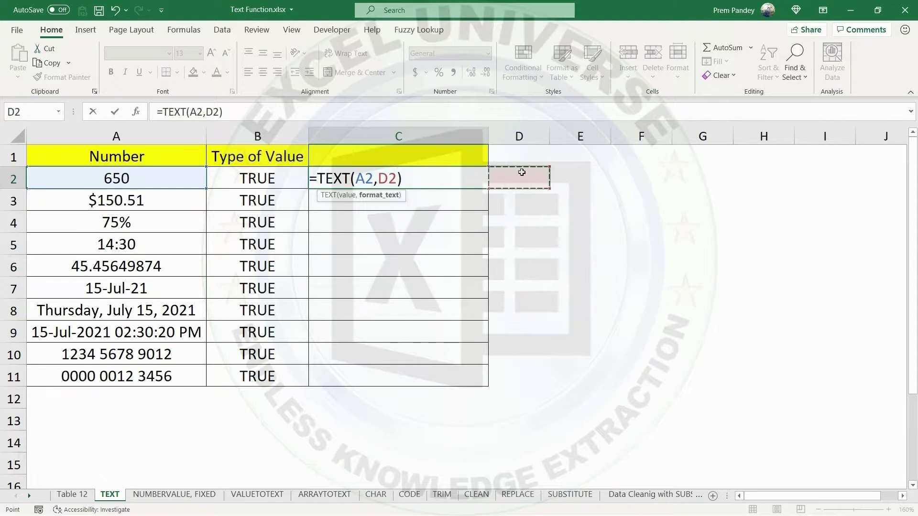
key(ctrl+Return)
double_click(488, 190)
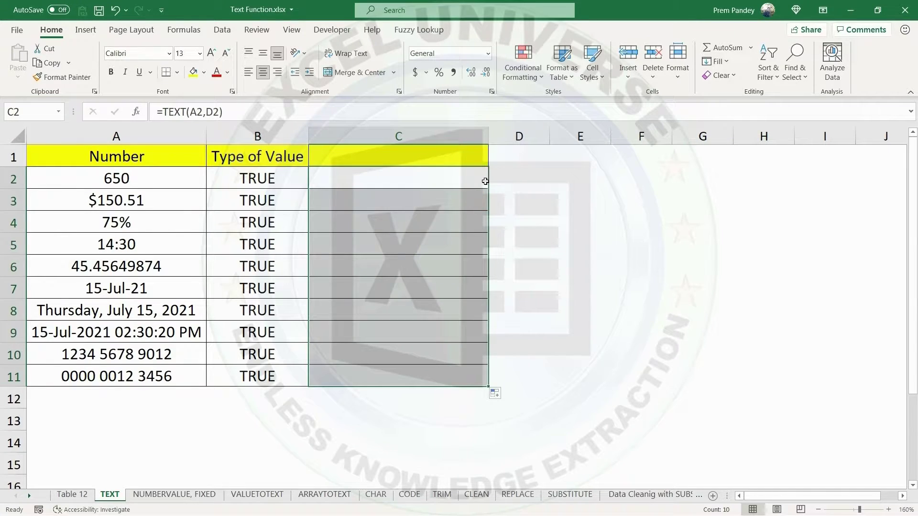
Narrow column C and enter the header "Formula Used" in C1.
click(485, 177)
drag(490, 138, 426, 144)
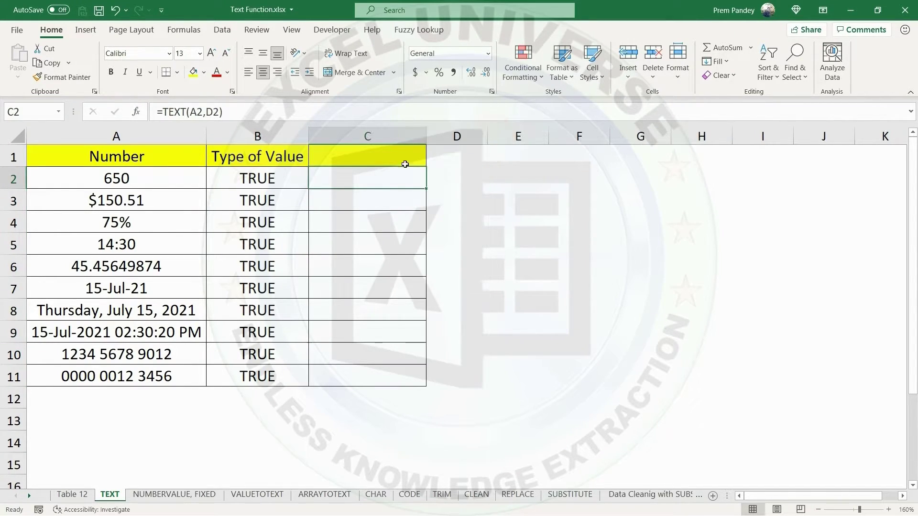
click(378, 156)
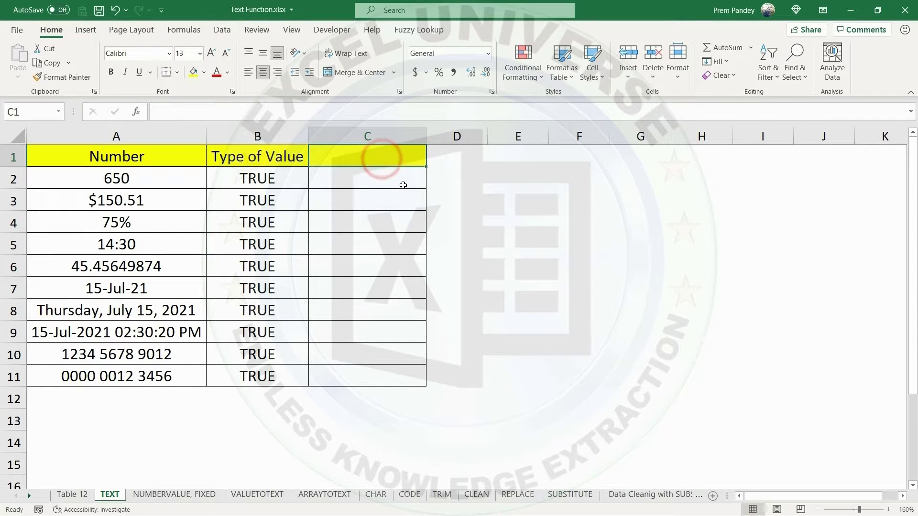
text(Formula )
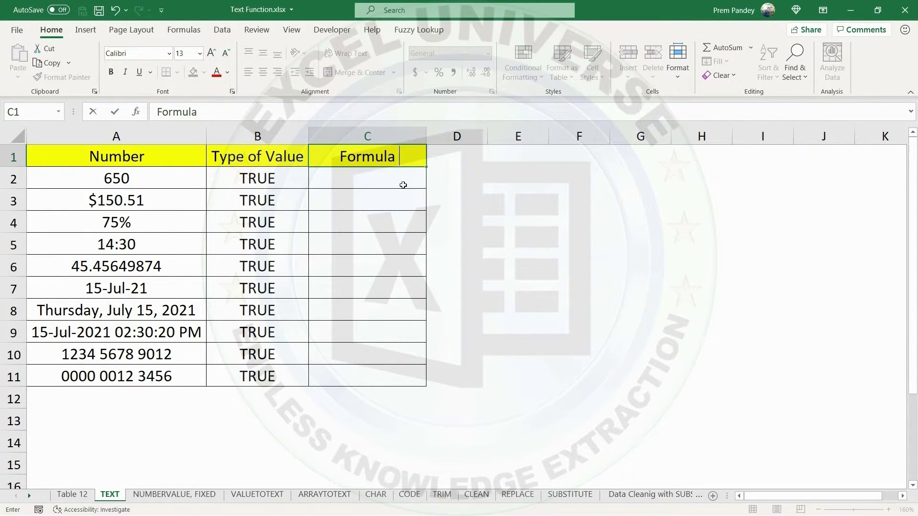
text(Used)
key(Return)
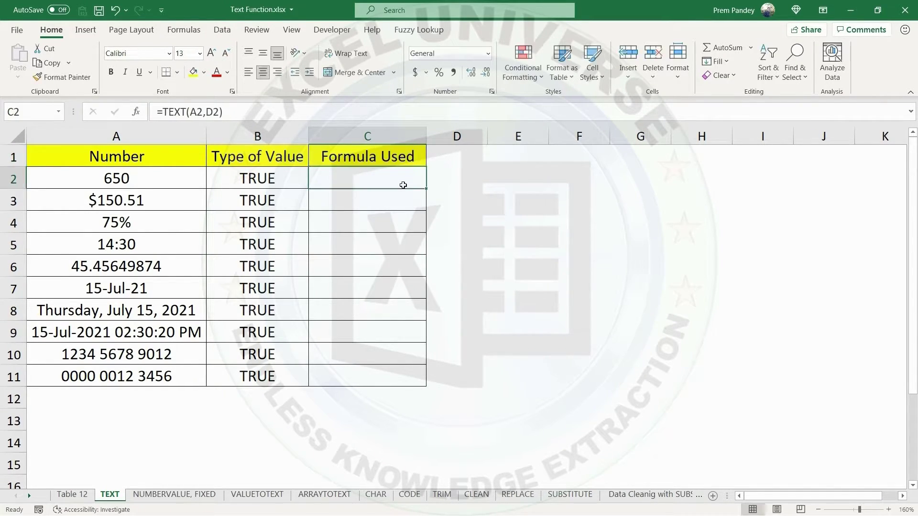
Enter the format code # in D2 and the header "Format" in D1.
click(448, 158)
click(453, 180)
text(#)
key(Return)
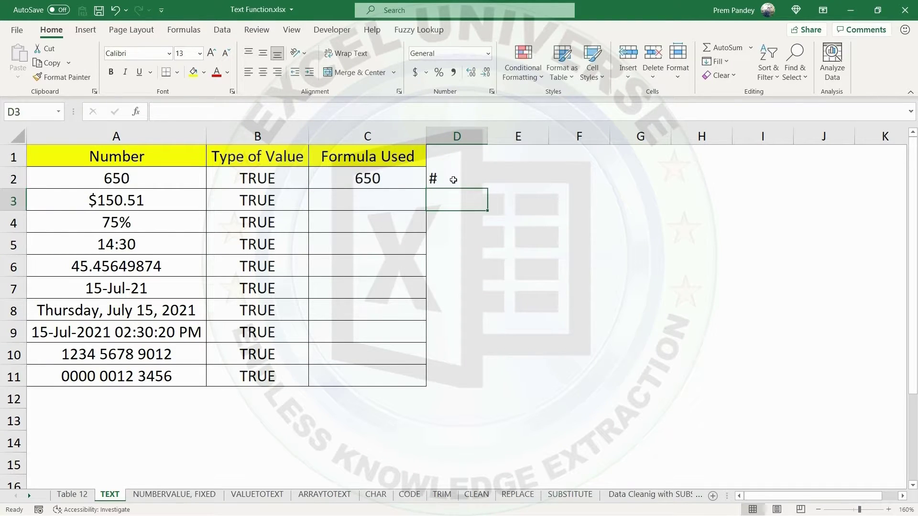
click(458, 157)
text(Format)
key(Return)
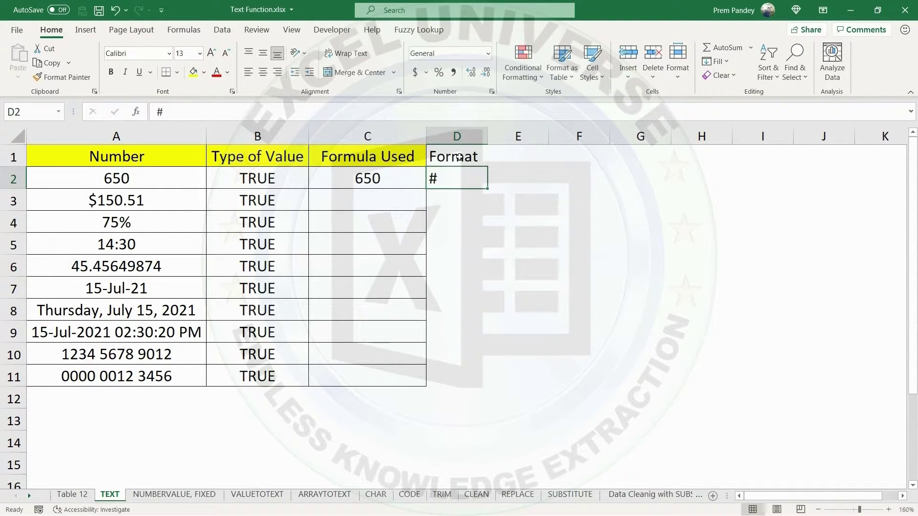
Enter the format code $# in D3 for the dollar amount in row 3.
click(459, 199)
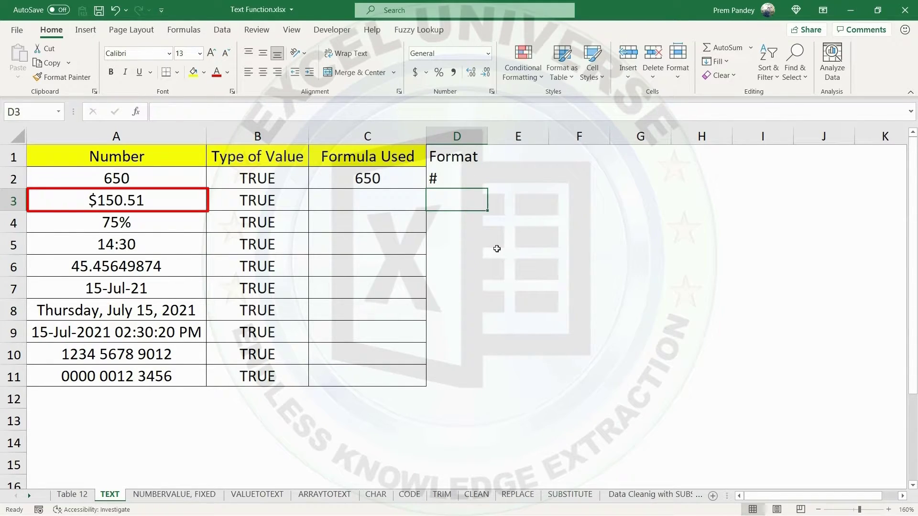
text($#)
key(Return)
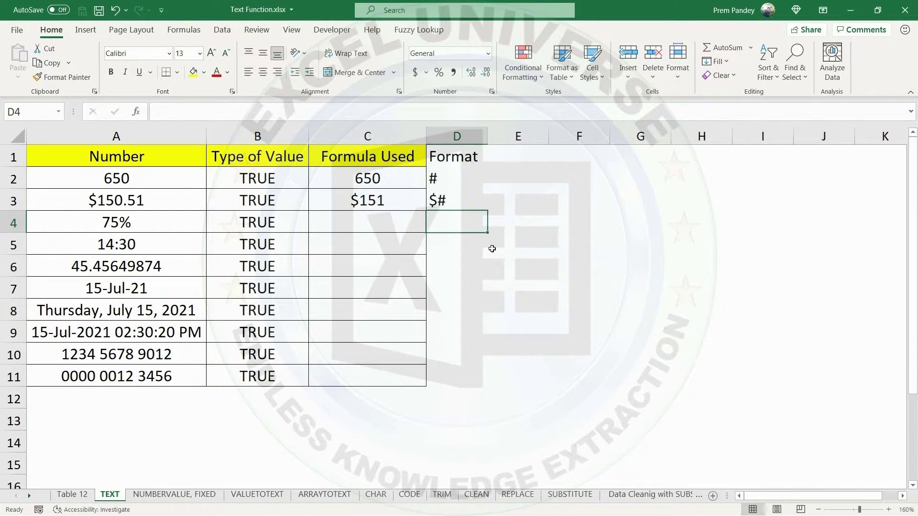
click(466, 199)
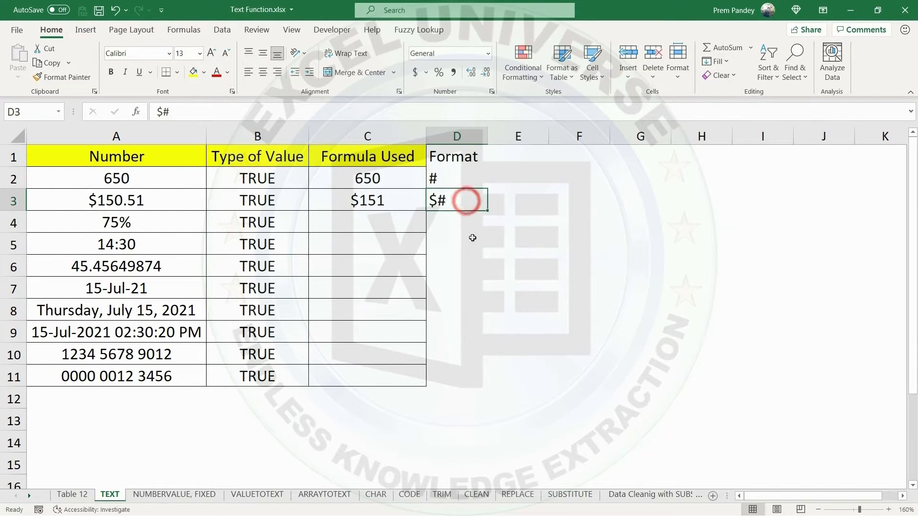
Extend the dollar format code in D3 to $#.00 so it includes two decimal places.
double_click(466, 200)
text(.00)
key(Return)
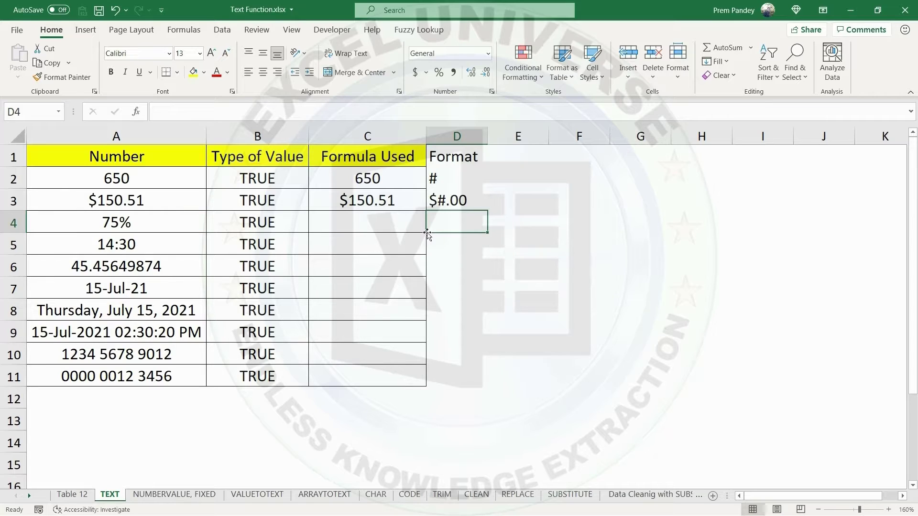
Enter the percentage format code #% in D4 and extend it to two decimals as #.00%.
text(#%)
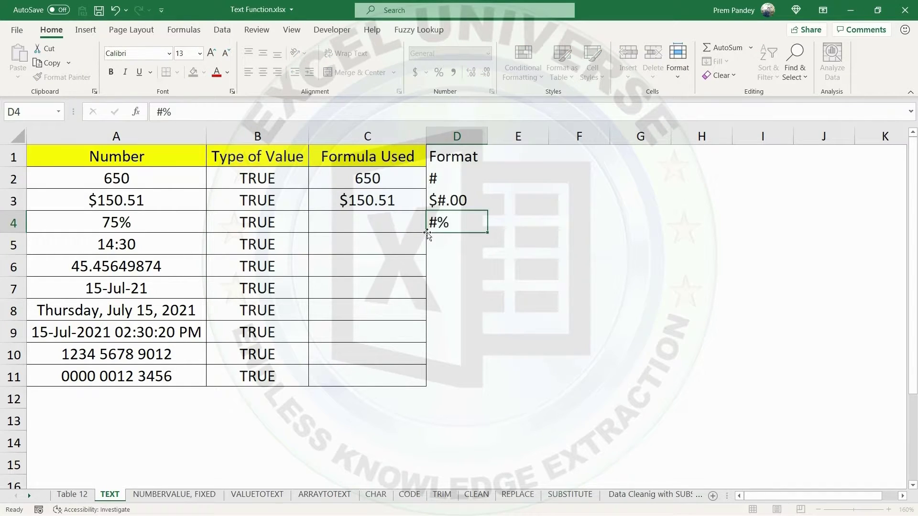
key(Return)
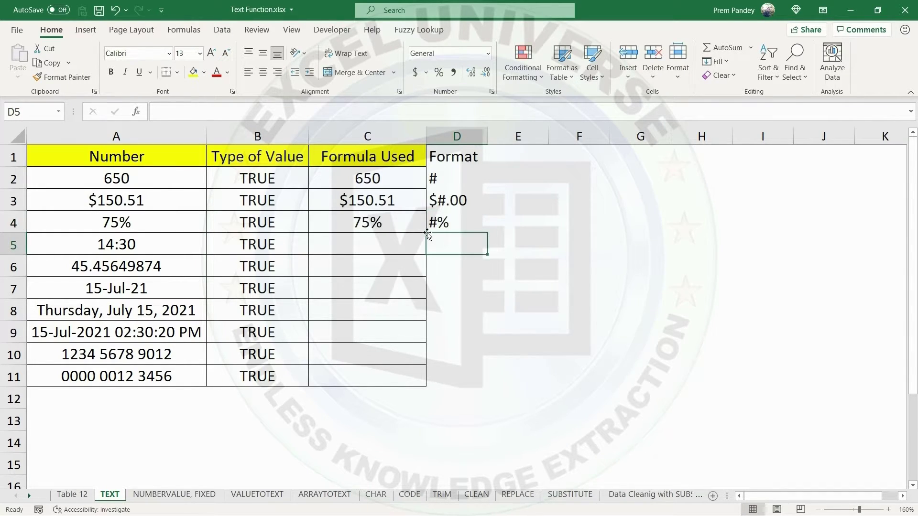
click(447, 221)
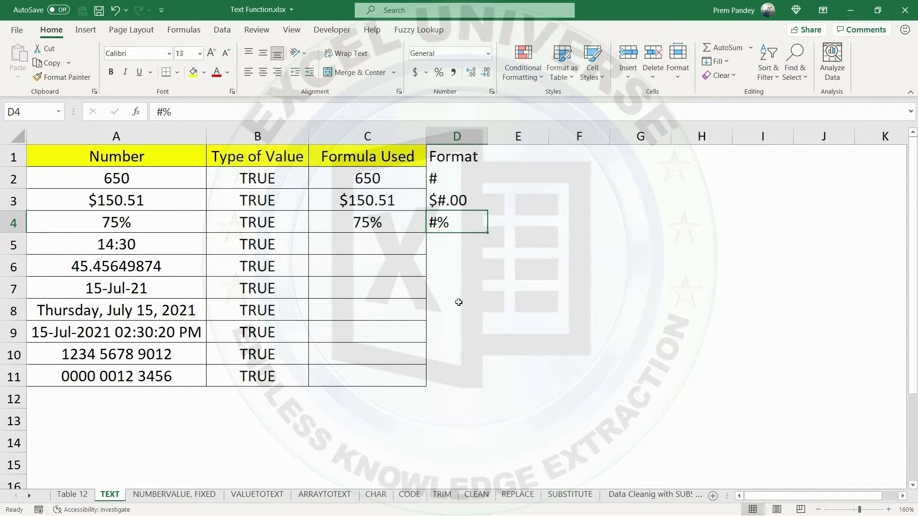
click(449, 224)
double_click(450, 225)
click(437, 223)
text(.)
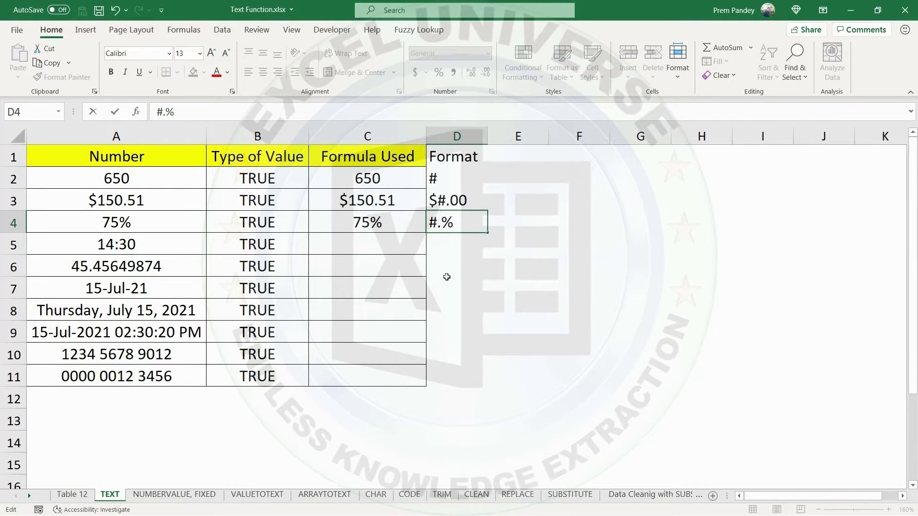
text(00)
key(Return)
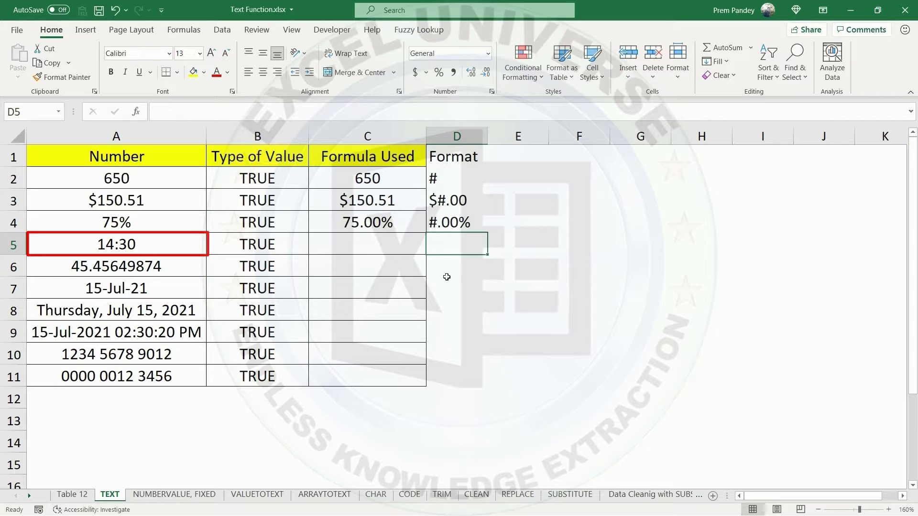
Enter the formula ="Time-"&A5 in E5 to join a text label with the time value.
key(Right)
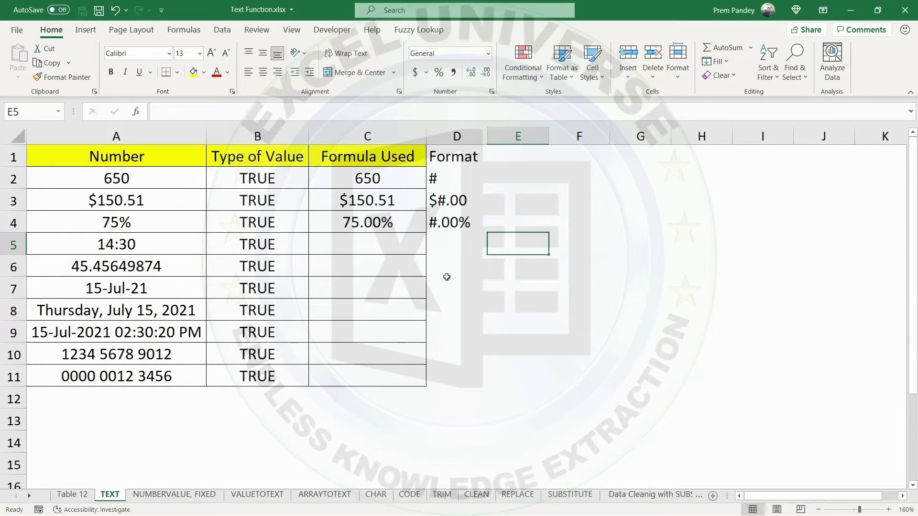
text(="Time)
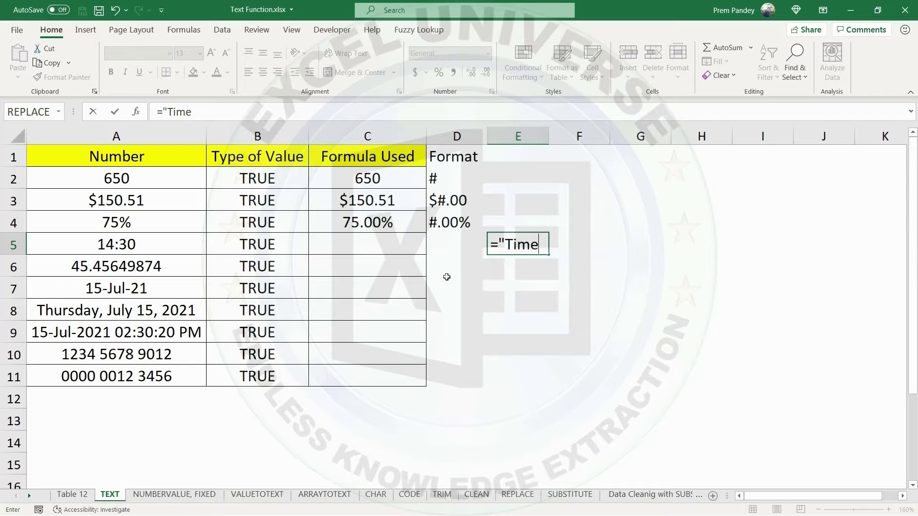
text(-"&)
click(138, 250)
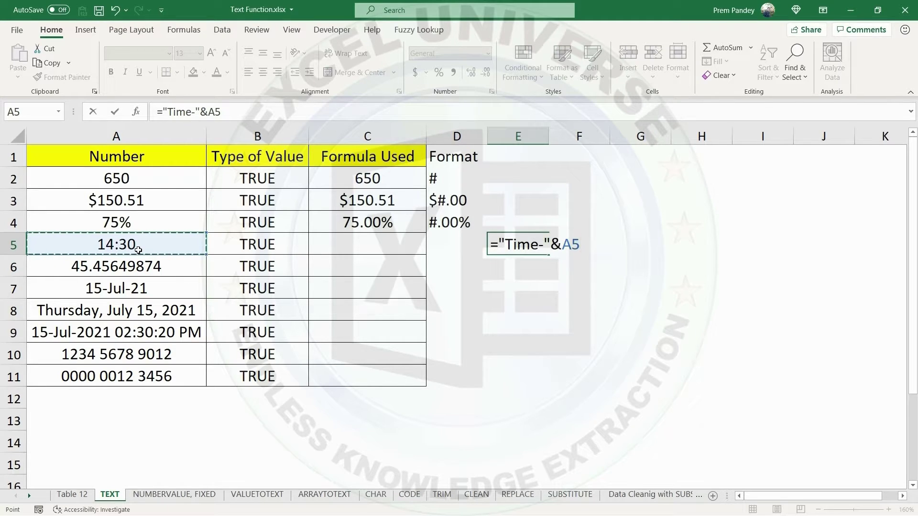
key(Return)
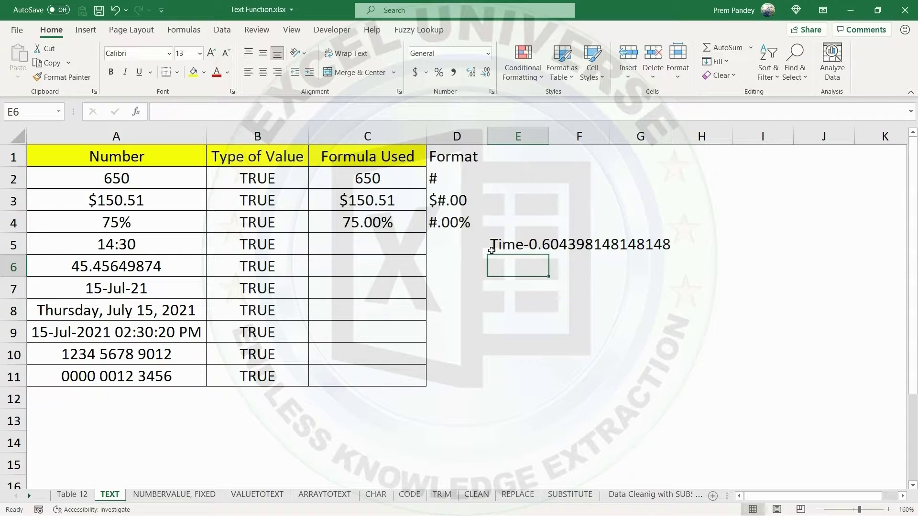
Enter the time format code HH:MM:SS in D5 and auto-fit column D to its contents.
click(462, 247)
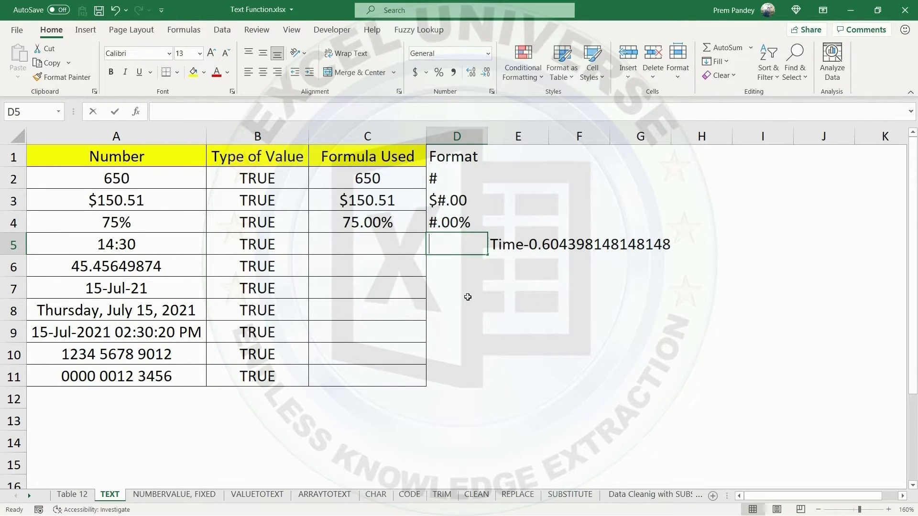
text(HH:)
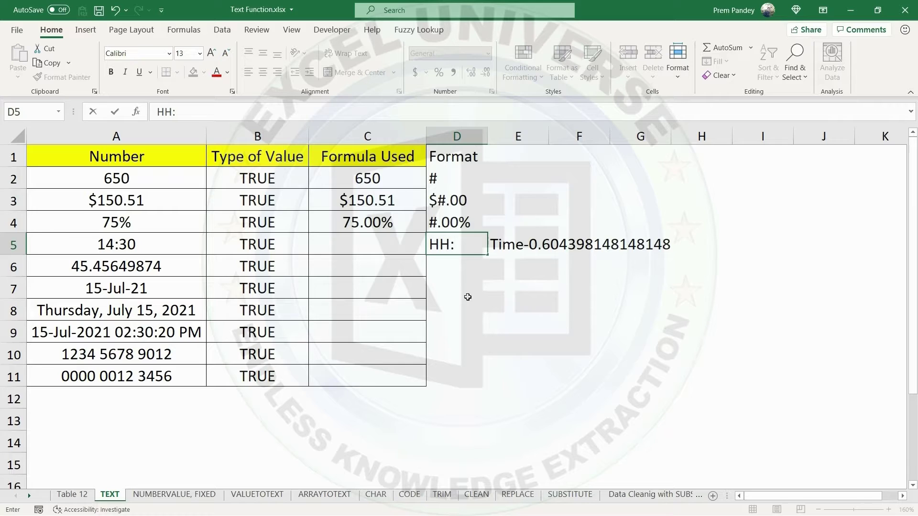
text(MM:SS)
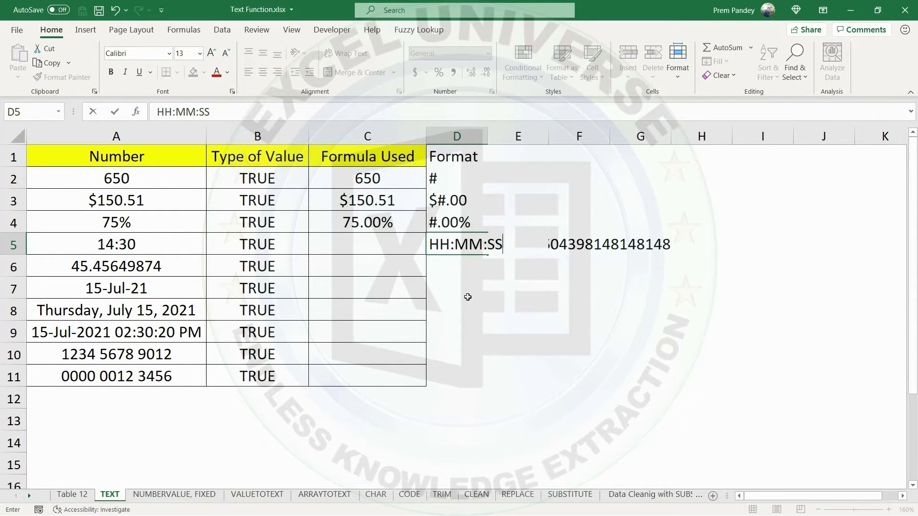
key(Return)
double_click(487, 137)
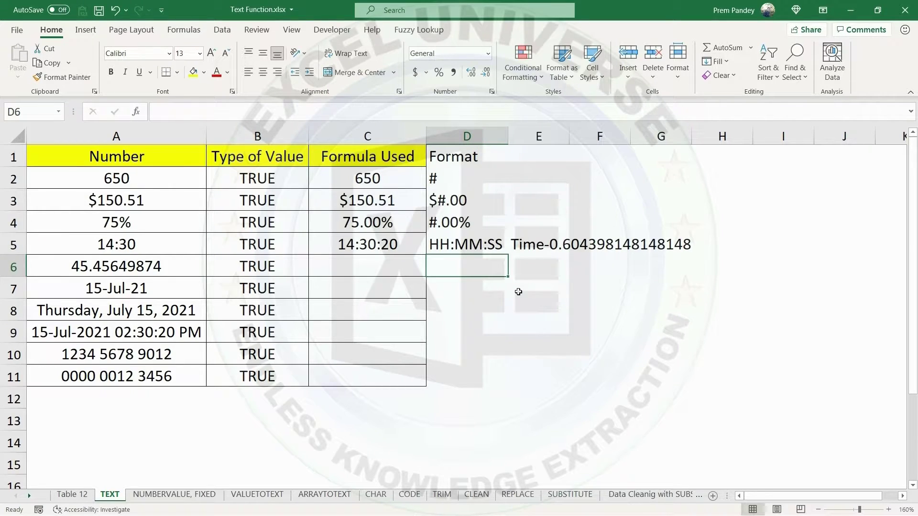
Change the formula in E5 to ="Time-"&TEXT(A5,"HH:MM") and widen column E to fit its result.
double_click(525, 244)
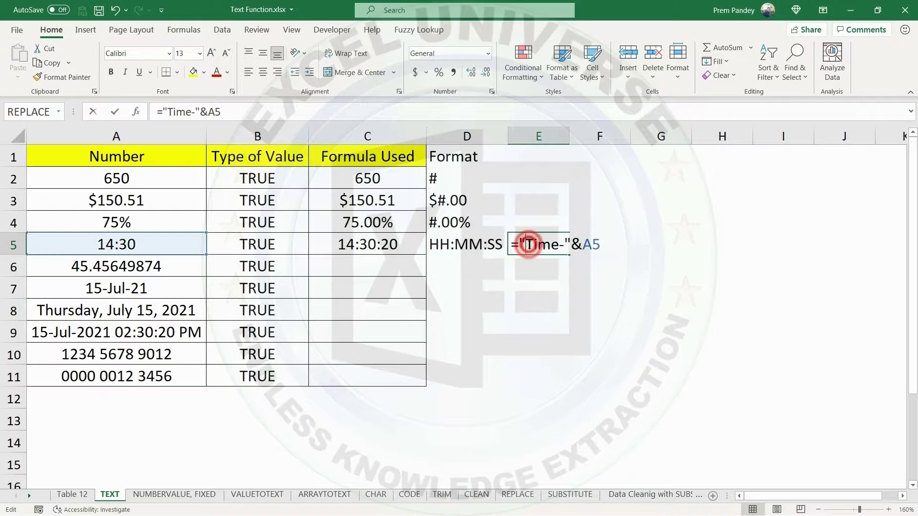
click(595, 245)
key(BackSpace)
key(BackSpace)
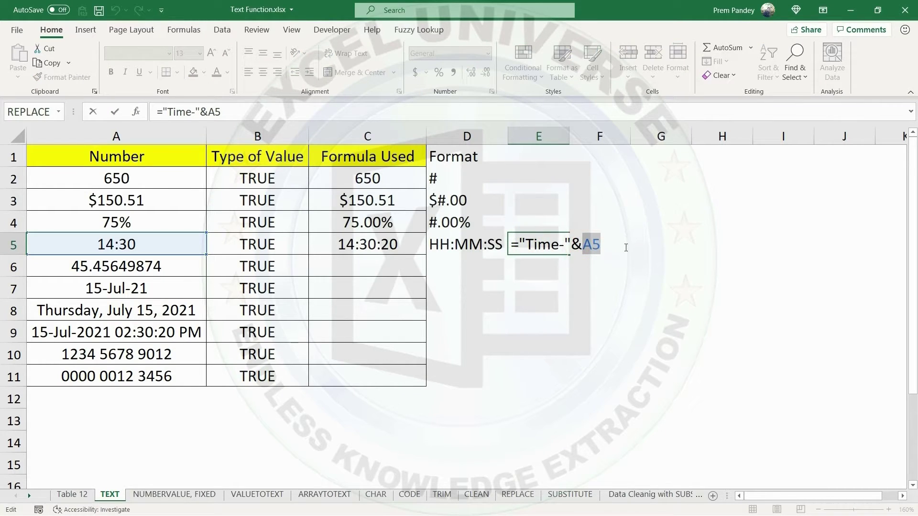
text(tex)
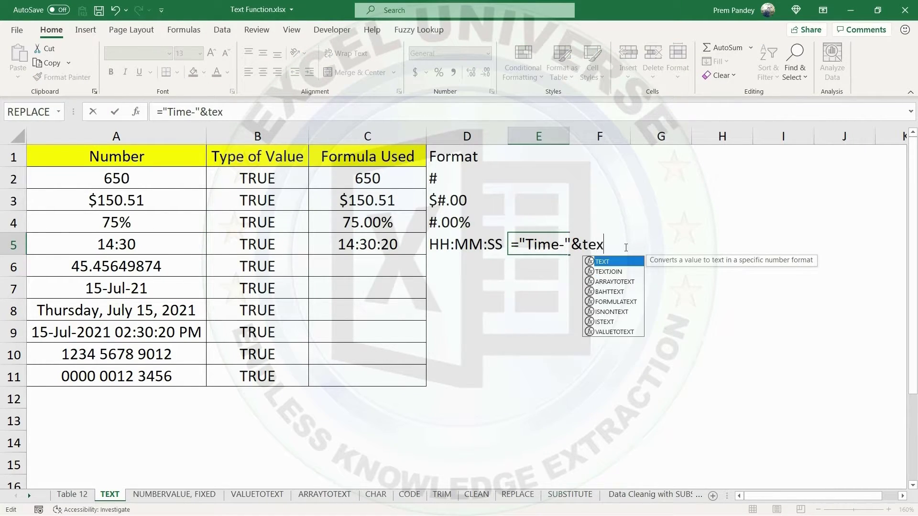
key(Tab)
click(149, 245)
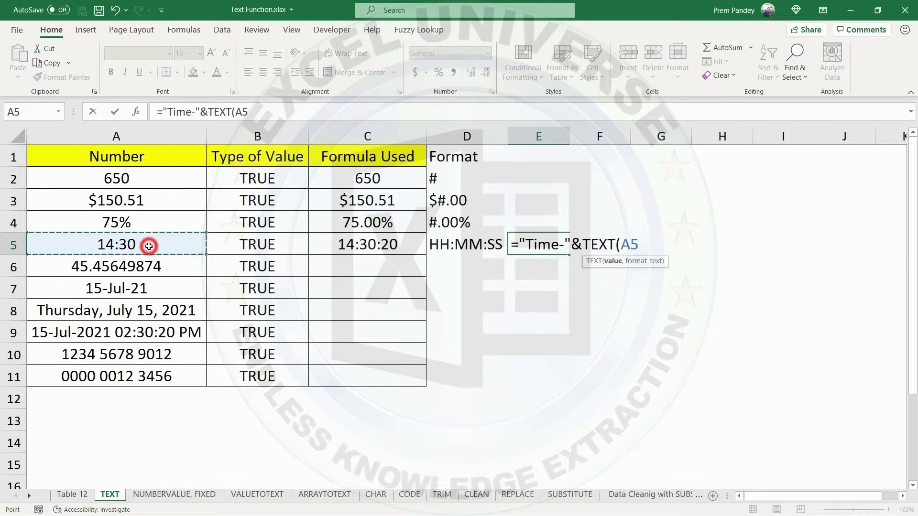
text(,"HH:MM)
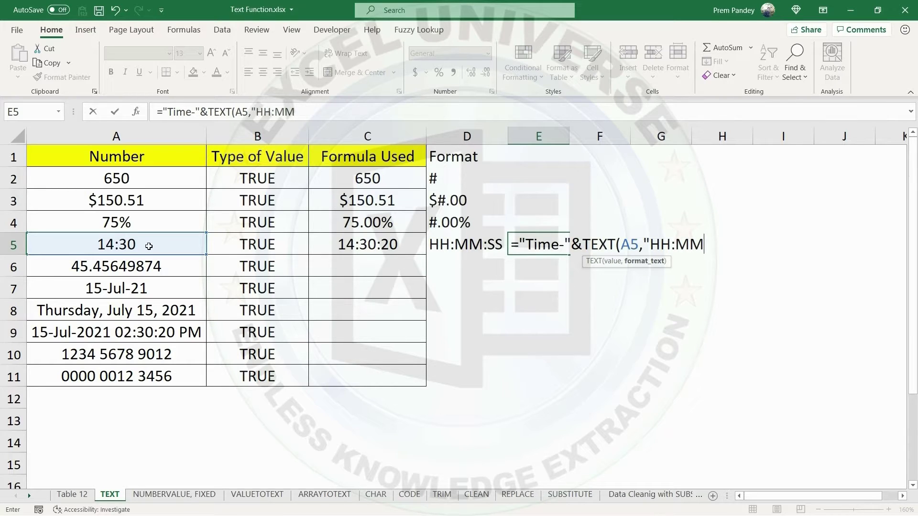
text("))
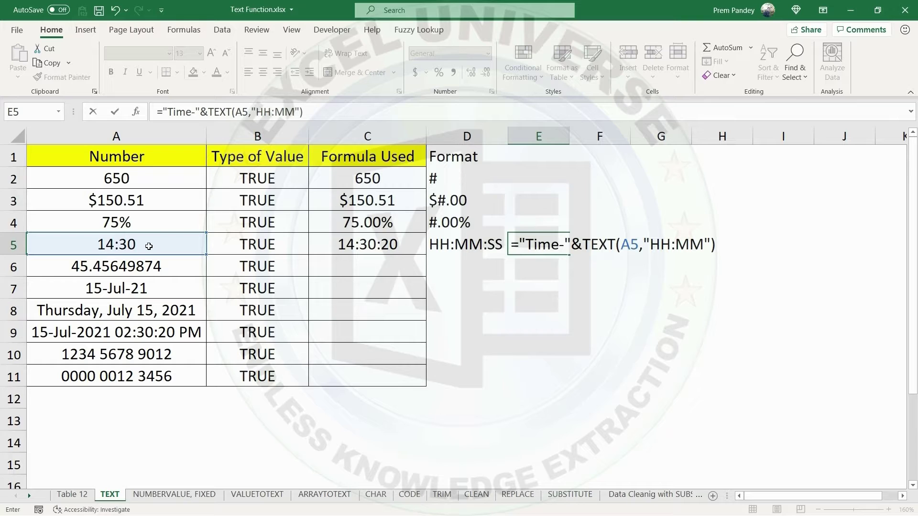
key(Return)
drag(567, 143, 594, 139)
click(543, 246)
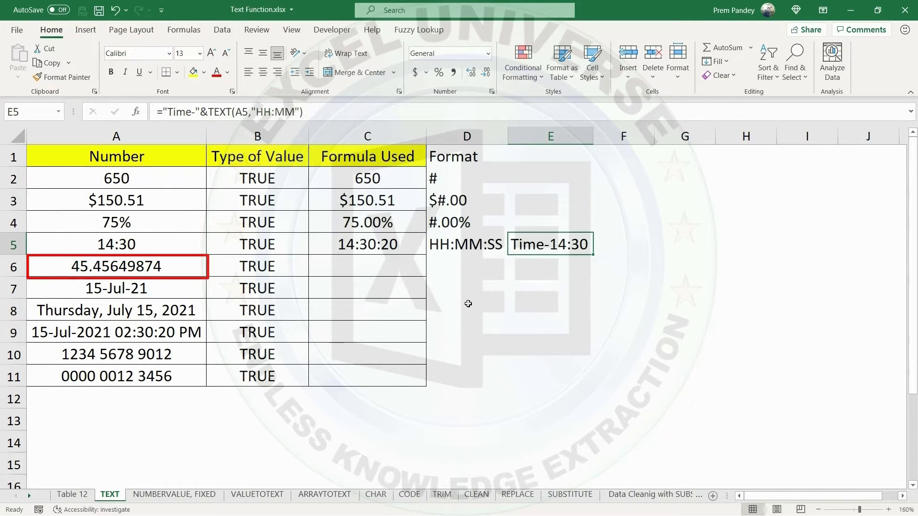
Enter the two-decimal format code #.00 in D6 for the decimal number in row 6.
click(452, 271)
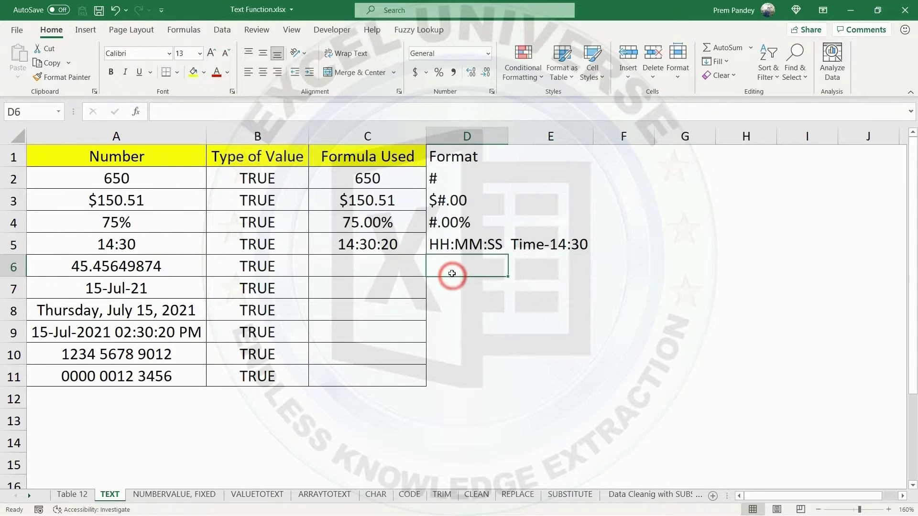
text(#.)
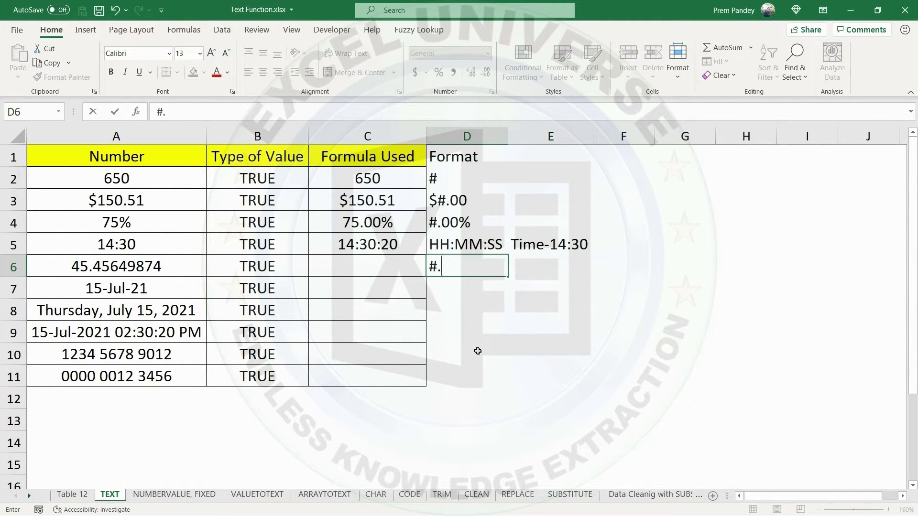
text(00)
key(Return)
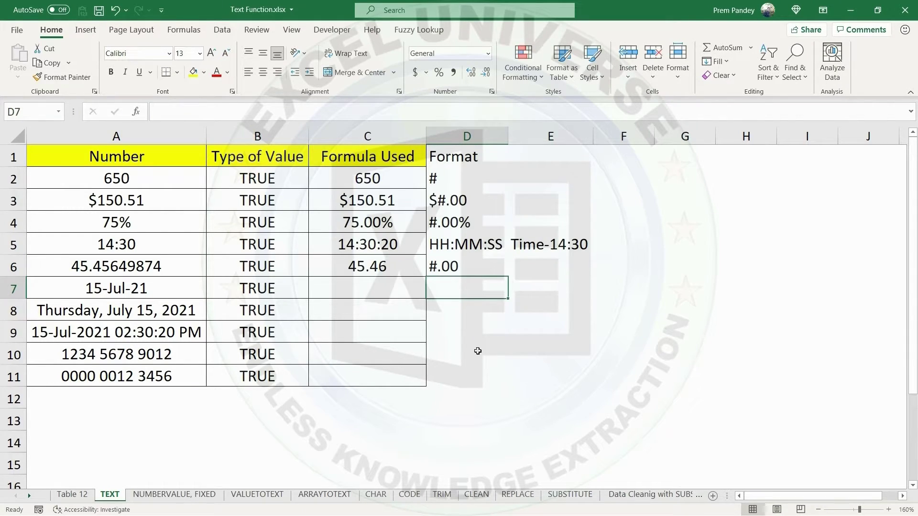
Try 750 as the number in A6 to test the two-decimal format in C6, and undo the entry.
click(132, 267)
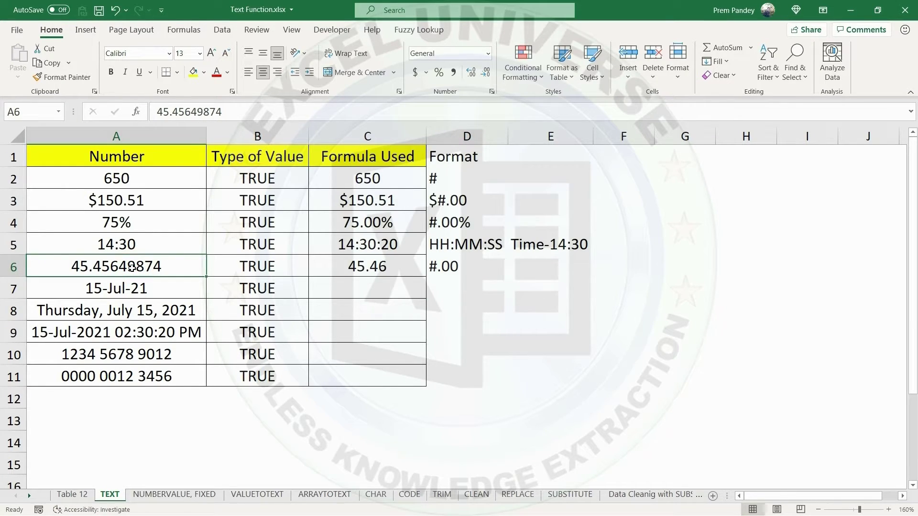
text(750)
key(Return)
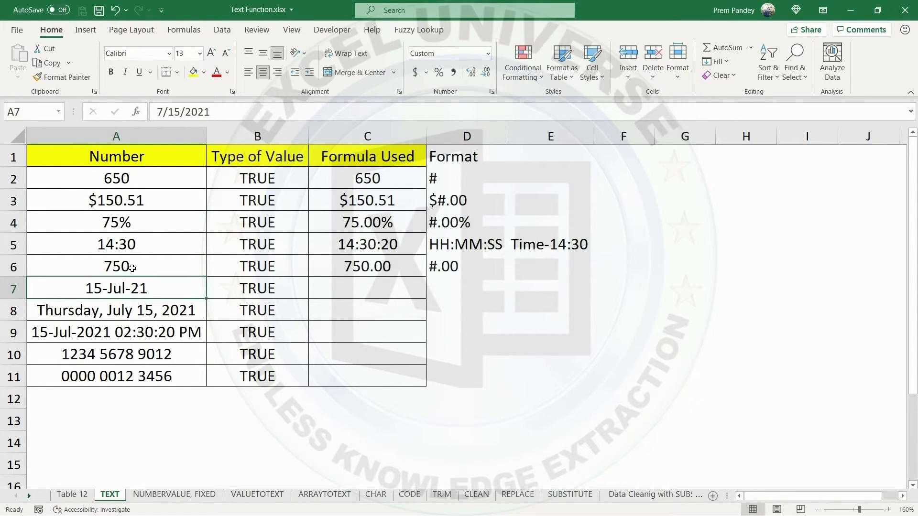
click(376, 266)
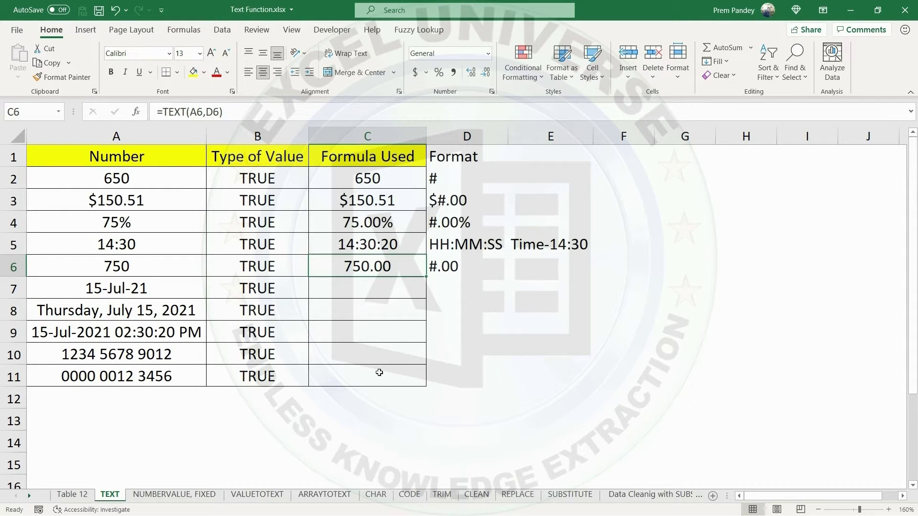
key(ctrl+z)
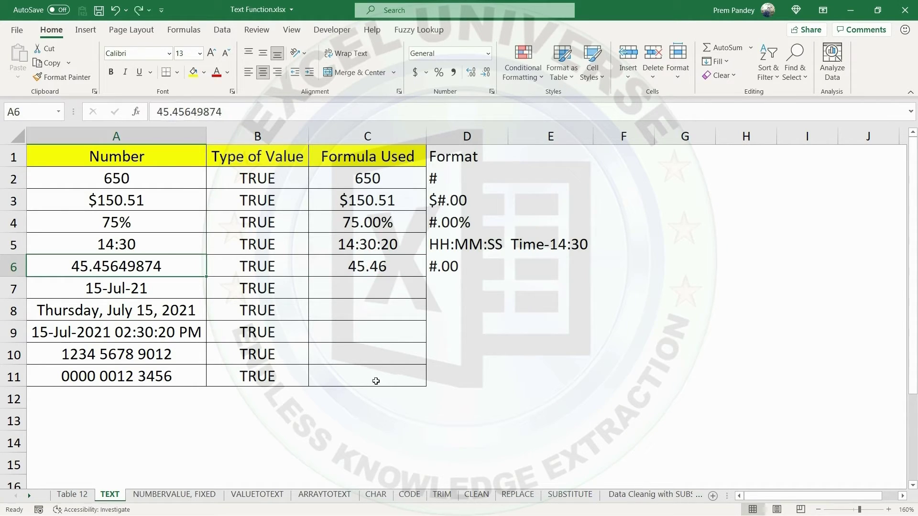
Enter the weekday format code ddd in D7 and extend it to dddd for the full day name.
click(446, 290)
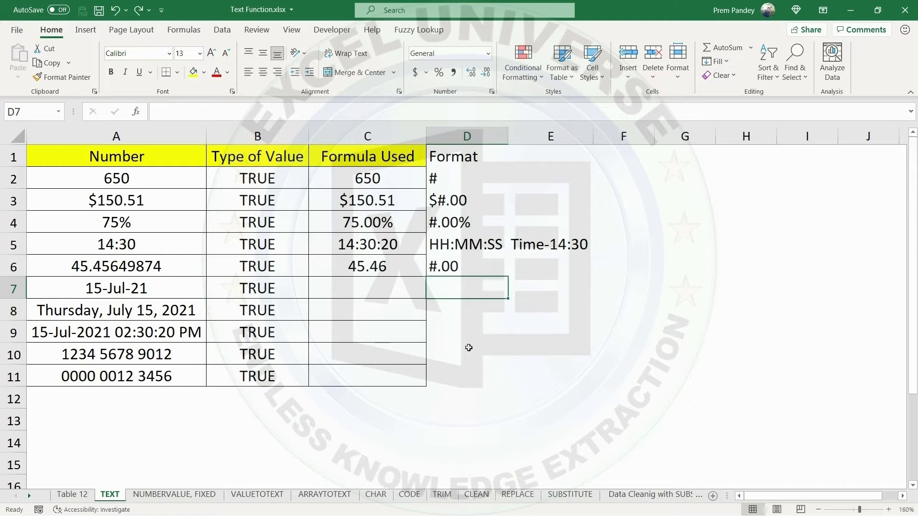
text(ddd)
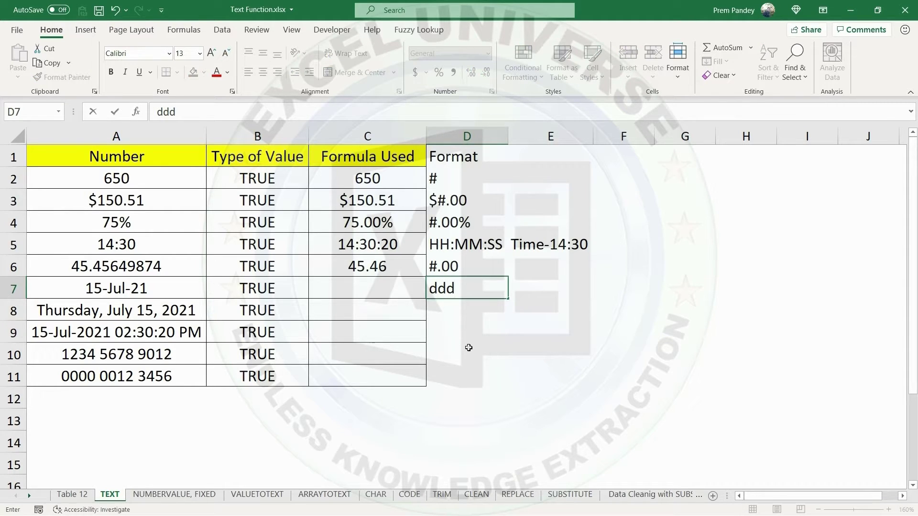
key(Return)
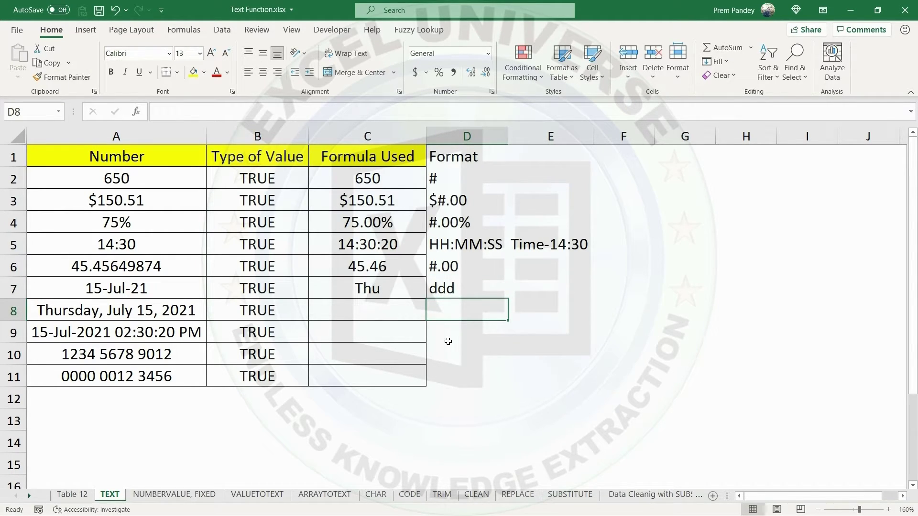
double_click(456, 289)
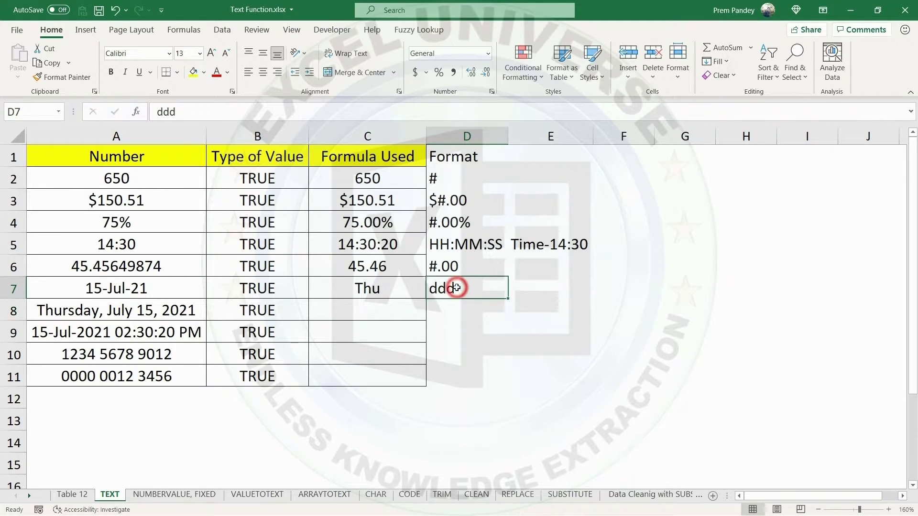
text(d)
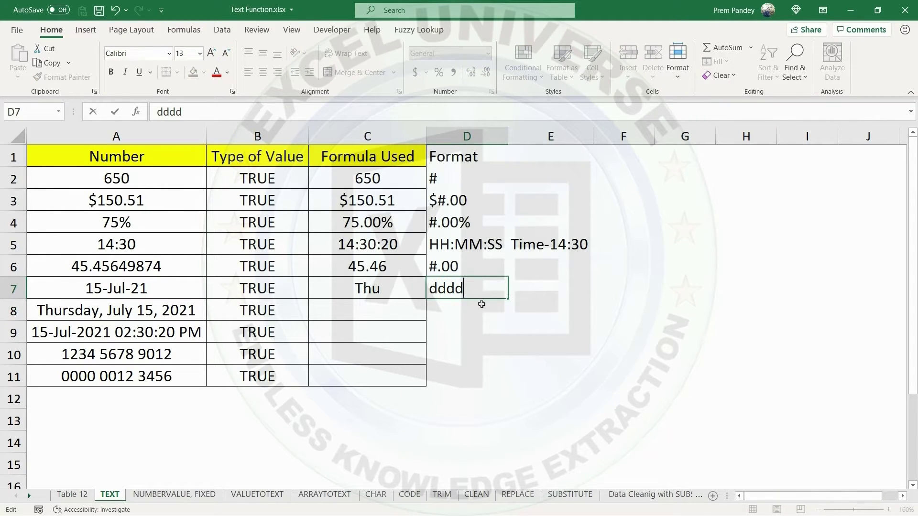
key(Return)
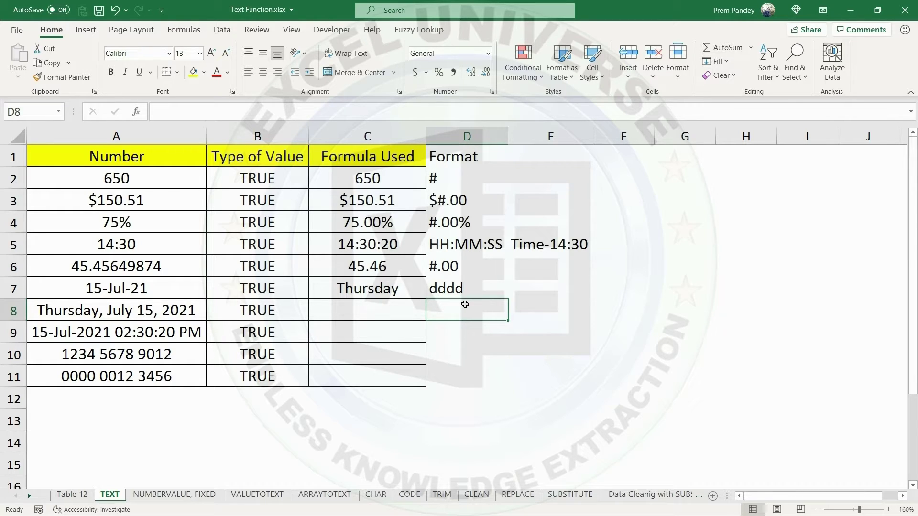
click(523, 287)
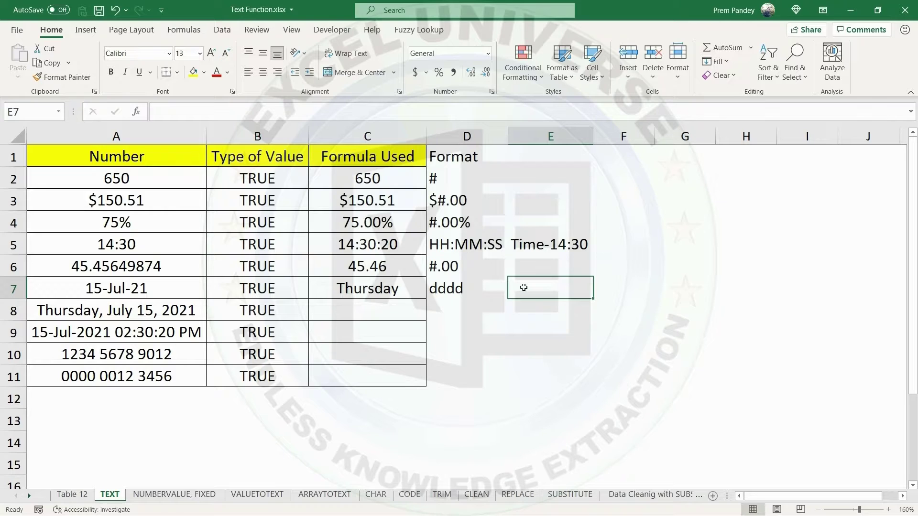
Build the formula ="Date-"&TEXT(A7,"DD-mmm-yy") in E7 and widen column E to fit its result.
text(=)
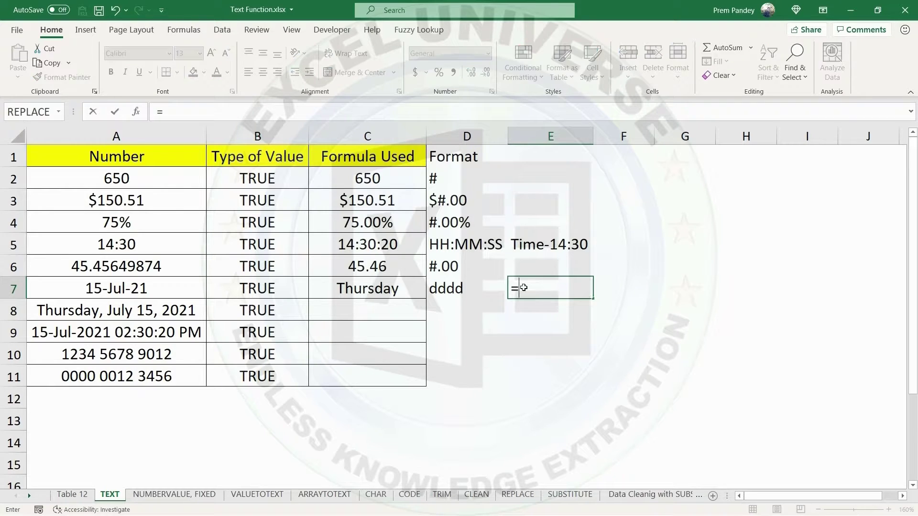
text("Date-"&)
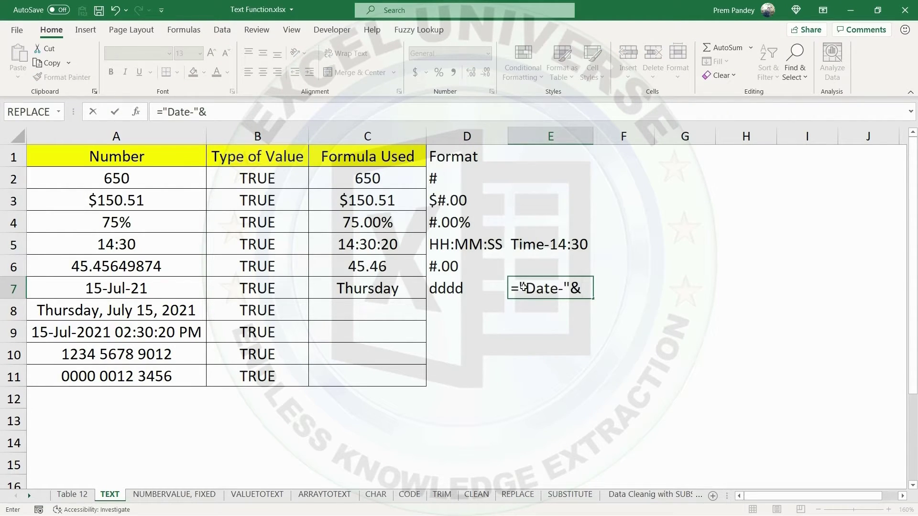
text(text)
key(Tab)
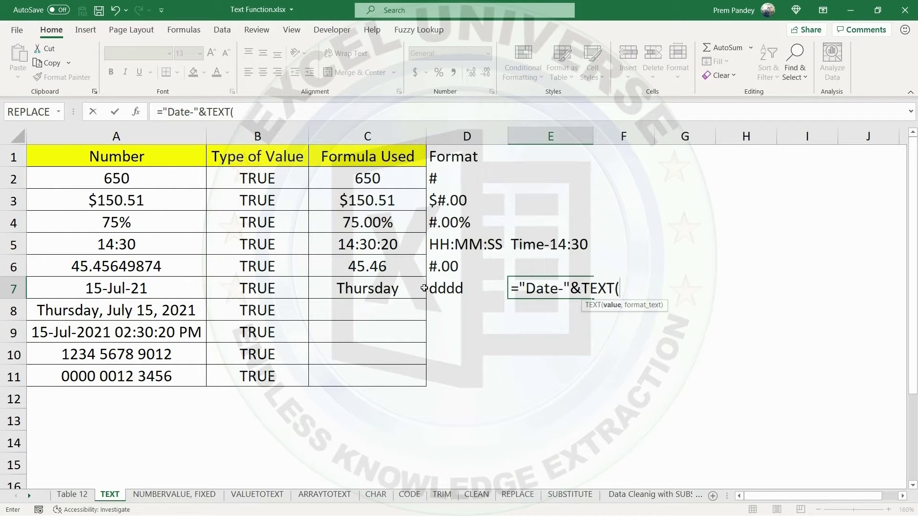
click(138, 289)
text(,")
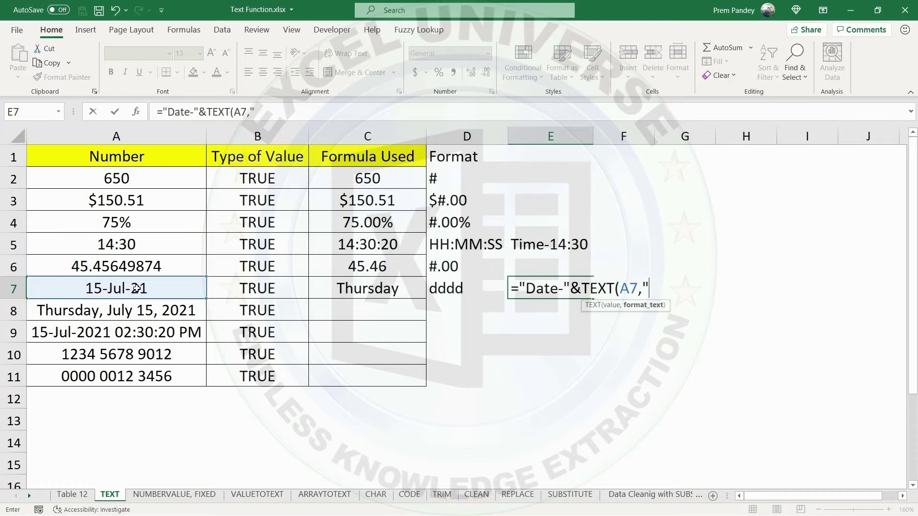
text(DD-mmm-yy"))
key(Return)
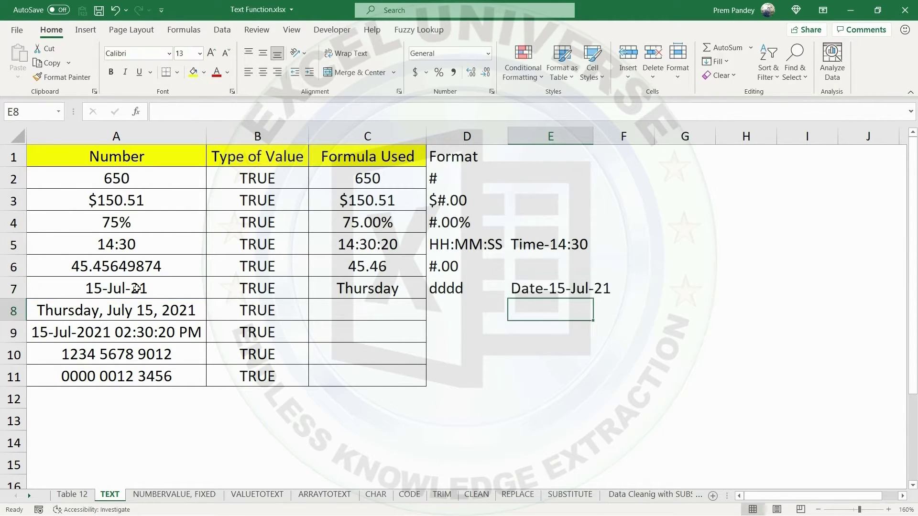
click(553, 288)
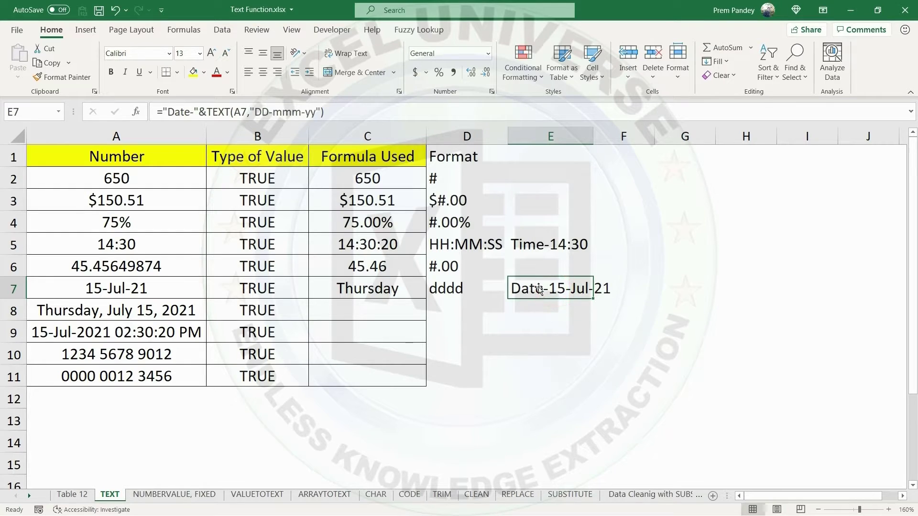
double_click(593, 136)
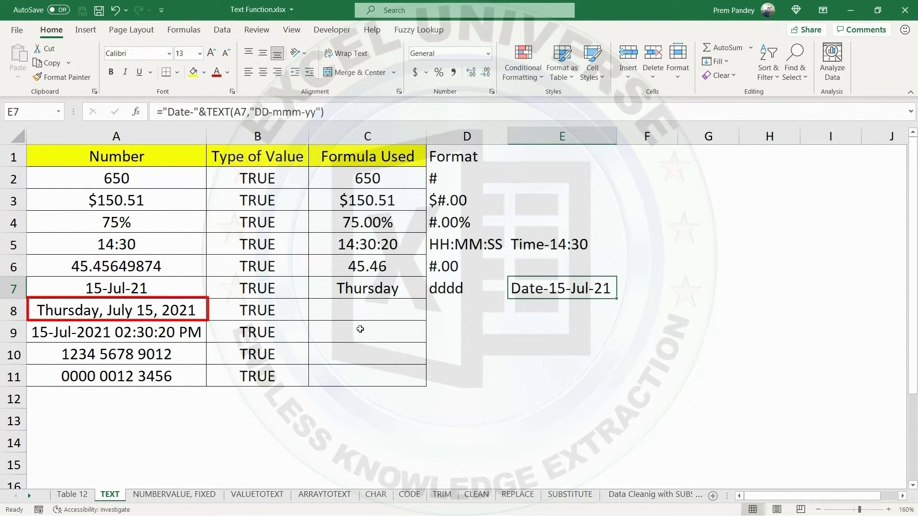
Enter the long date format code dddd, mmmm d, yyyy in D8 and widen column C to fit its contents.
click(447, 309)
text(dddd)
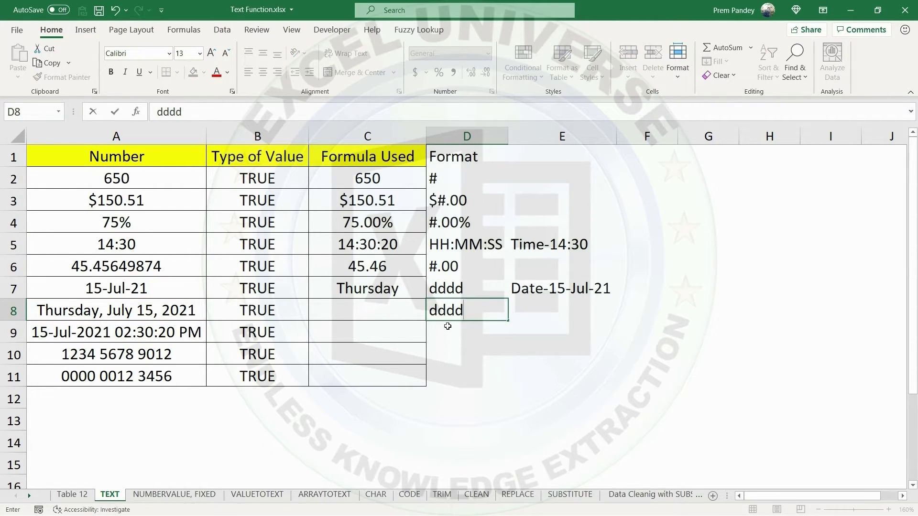
text(, mmmm)
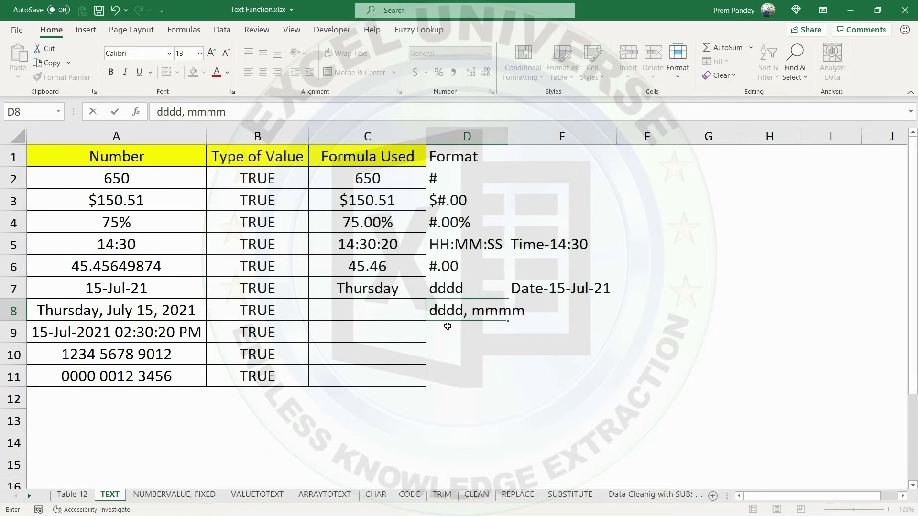
text( d, yyyy)
key(Return)
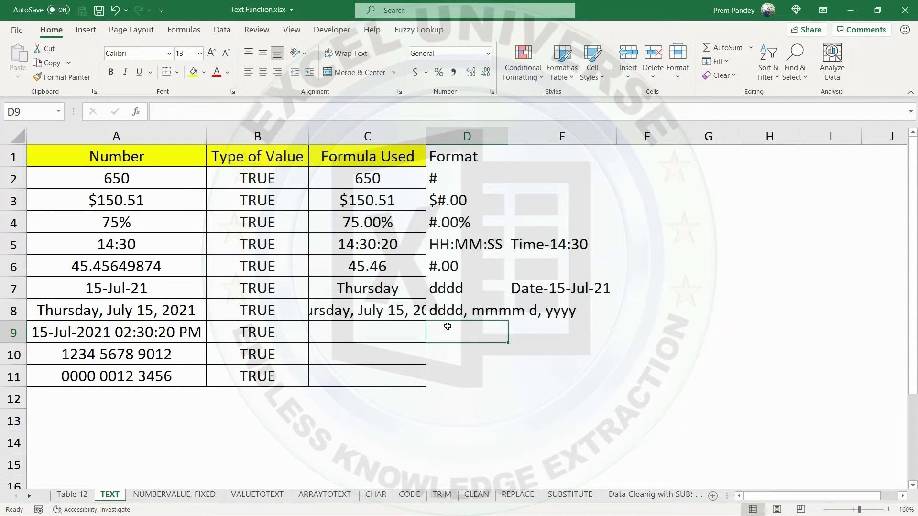
double_click(426, 137)
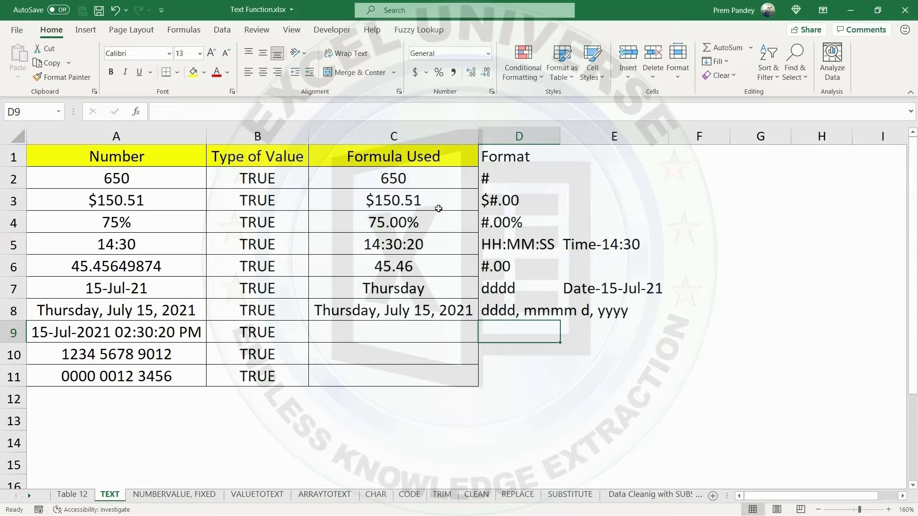
Enter the date and time format code dd-mmm-yyyy HH:MM:SS AM/PM in D9 and autofit column C.
text(dd)
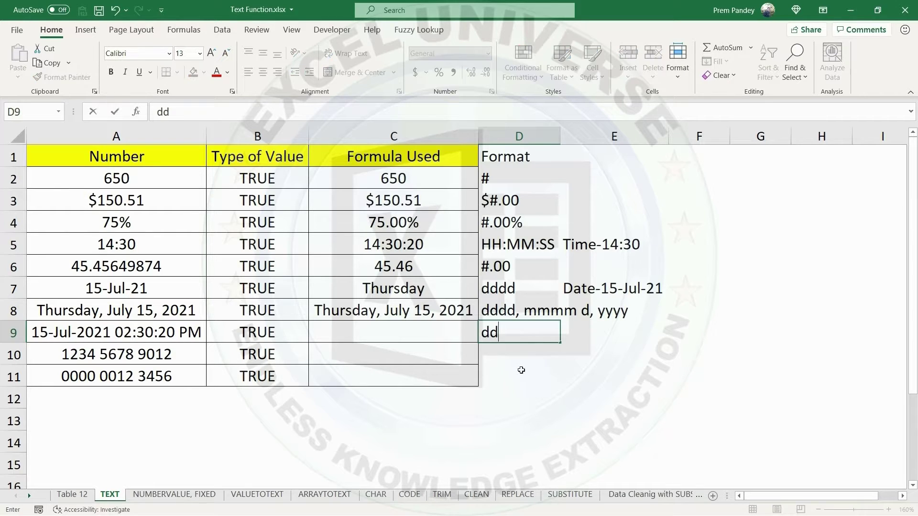
text(-mmm)
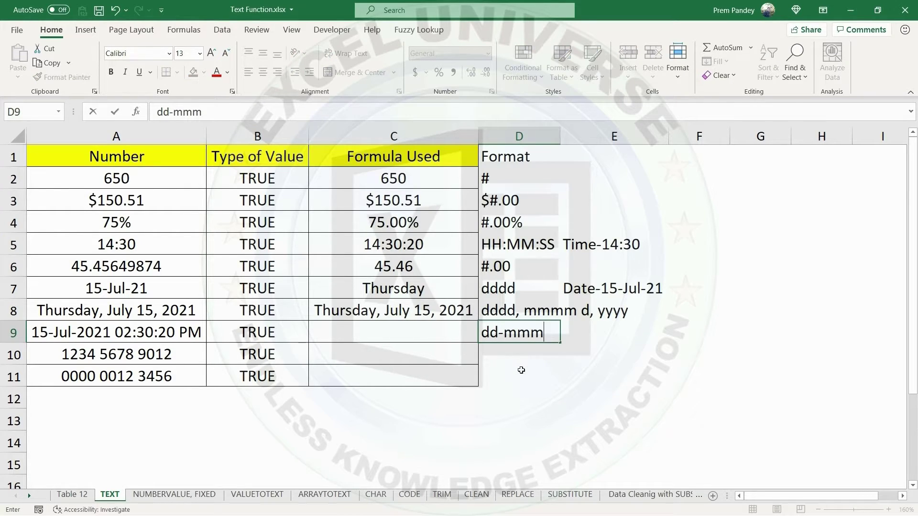
text(-yyyy HH:MM:SS)
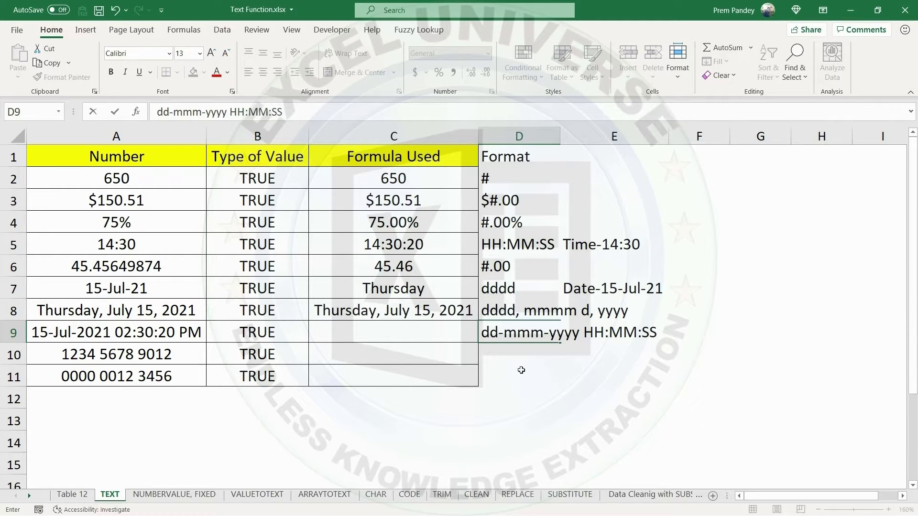
text( AM/PM)
key(Return)
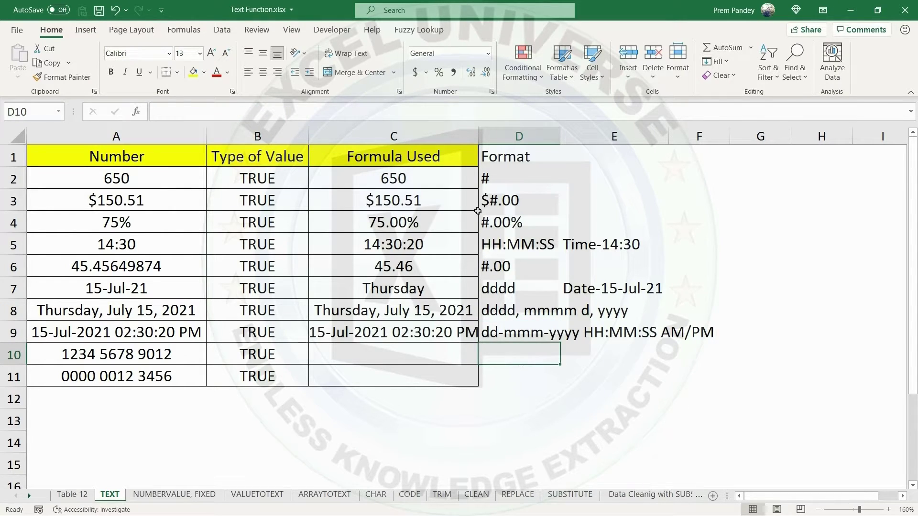
double_click(477, 134)
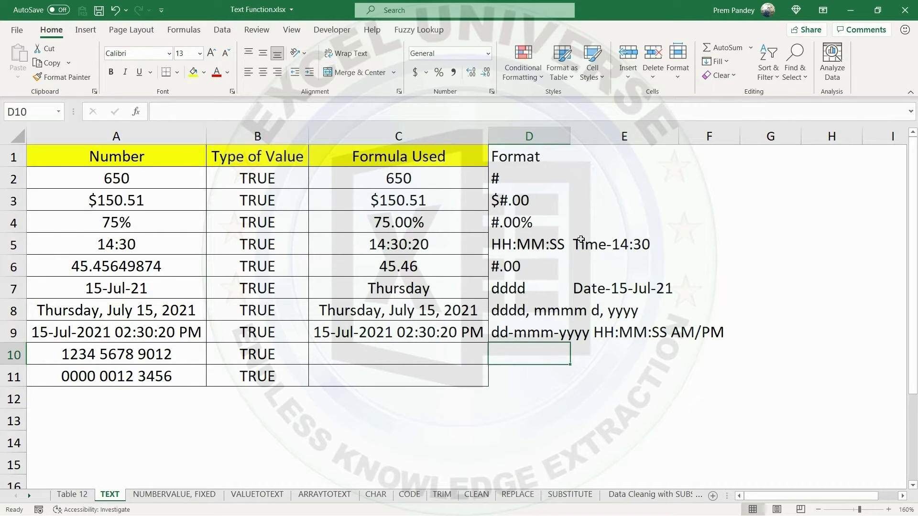
Enter the grouped-digit format code #### #### #### in D10 for the twelve-digit number in row 10.
text(#####)
key(BackSpace)
text(#### ###)
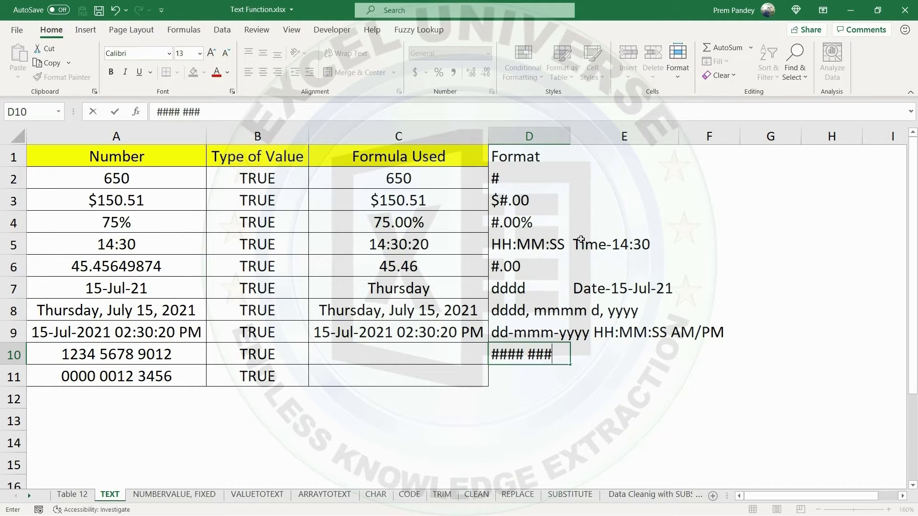
text(#)
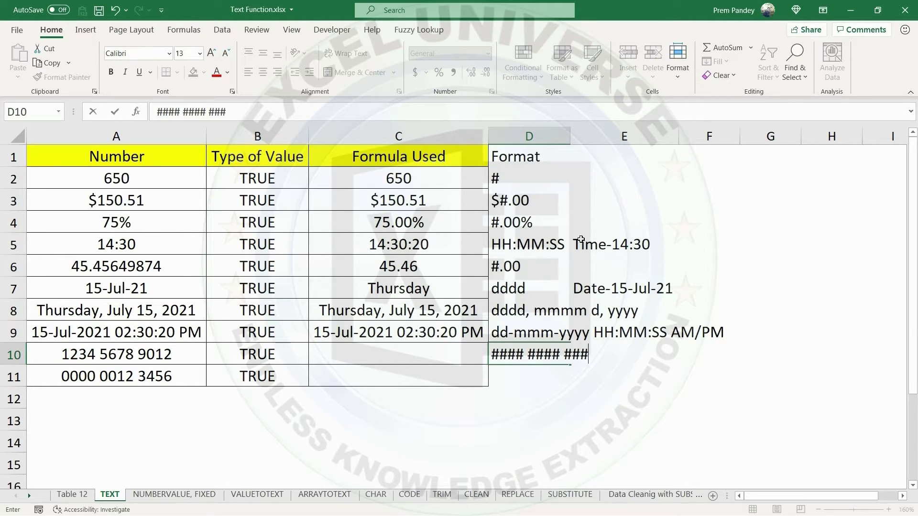
key(Return)
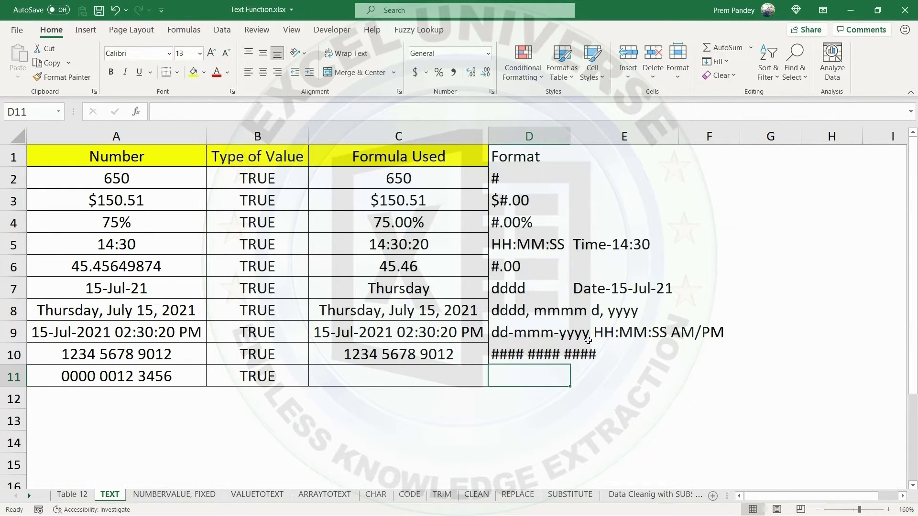
Remove the last digit from the number in A10 and check the grouped format's result in C10.
double_click(162, 354)
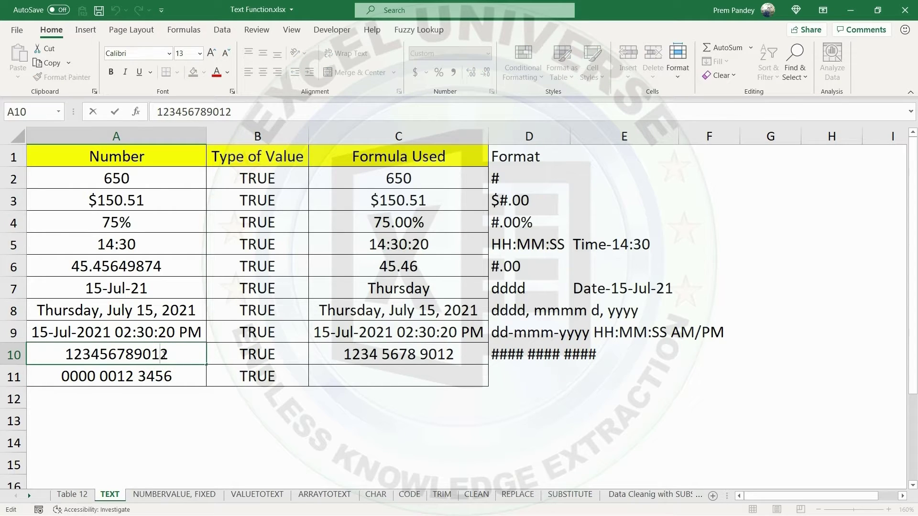
key(Delete)
key(Return)
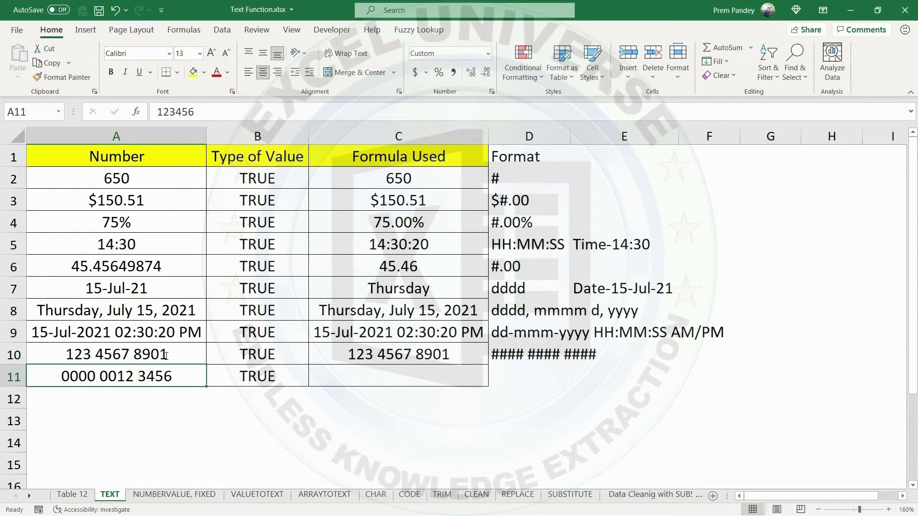
click(379, 362)
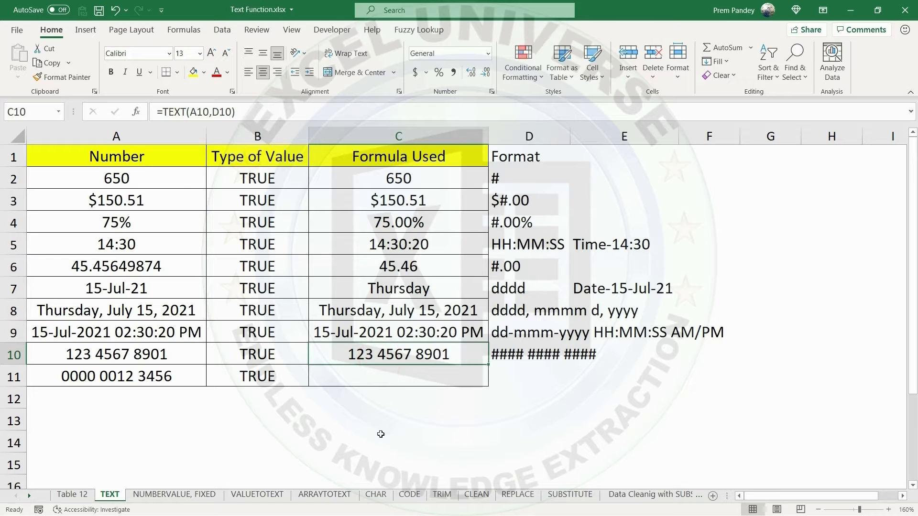
click(517, 378)
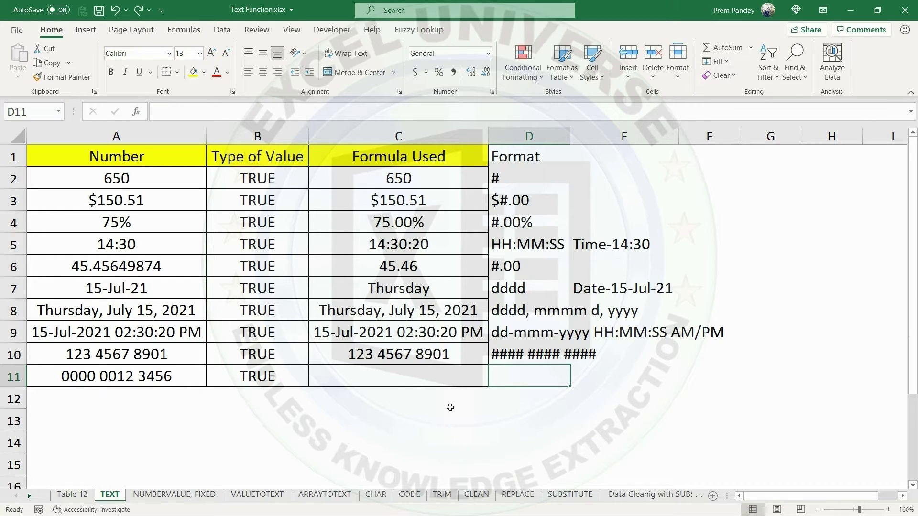
Delete the Type of Value column and autofit the Formula Used and Format columns.
click(257, 136)
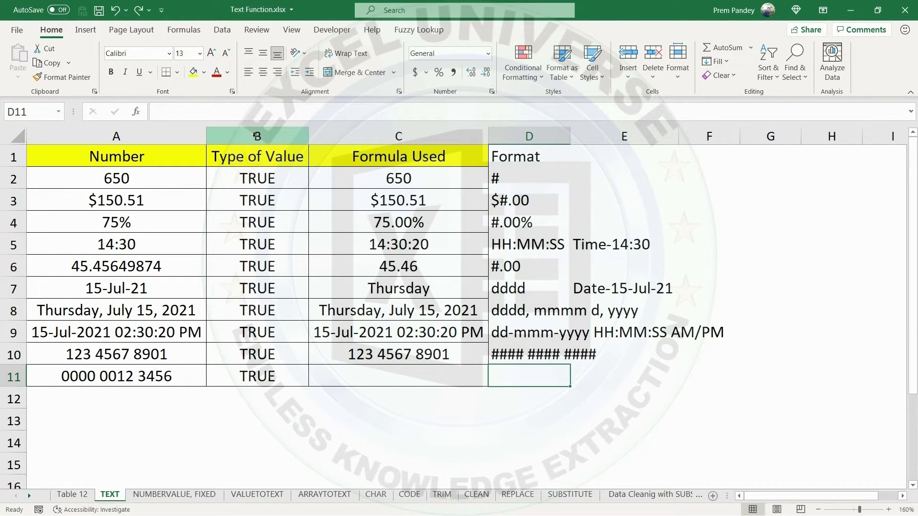
right_click(257, 136)
click(287, 255)
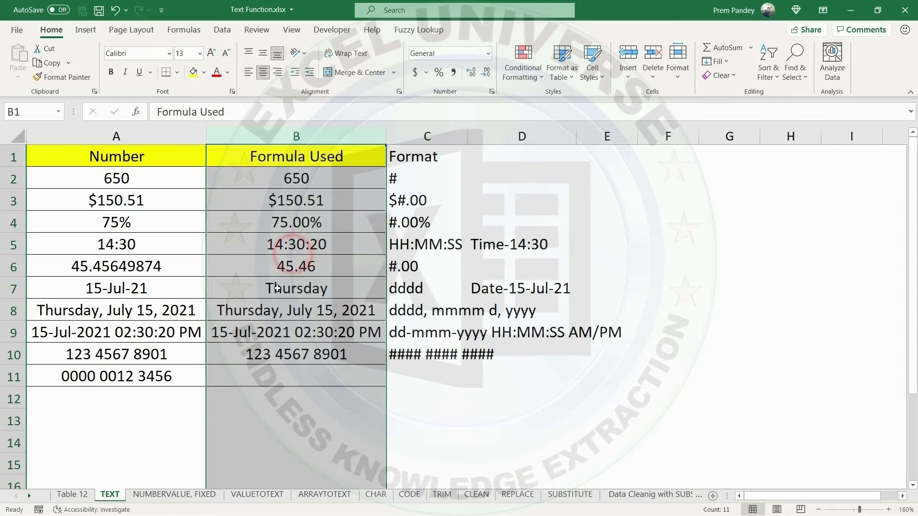
double_click(386, 135)
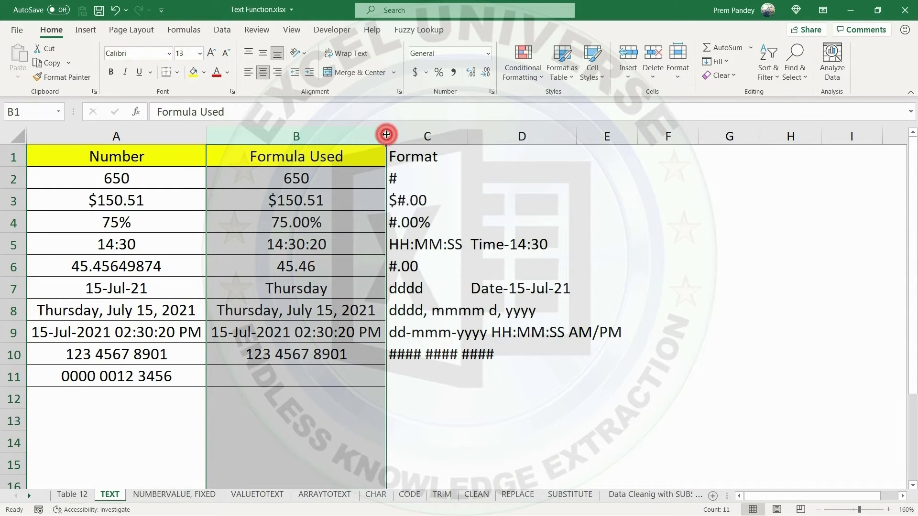
double_click(468, 134)
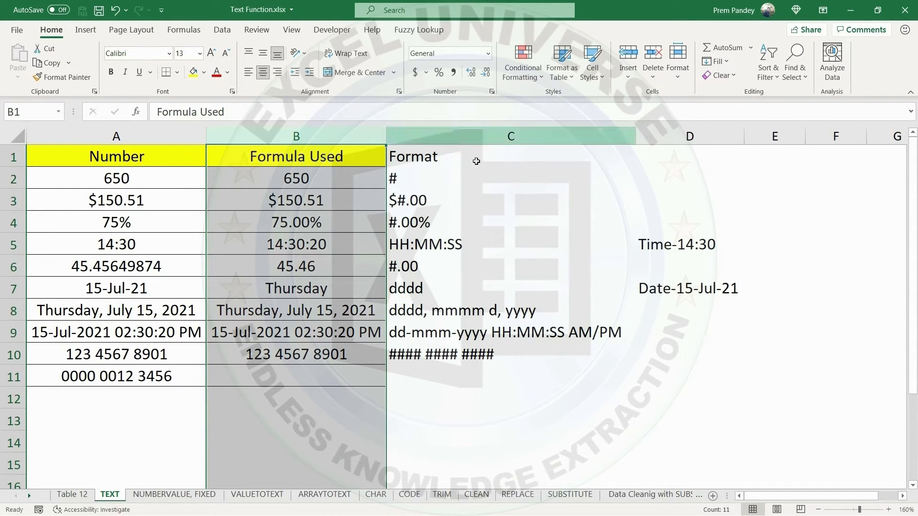
click(430, 378)
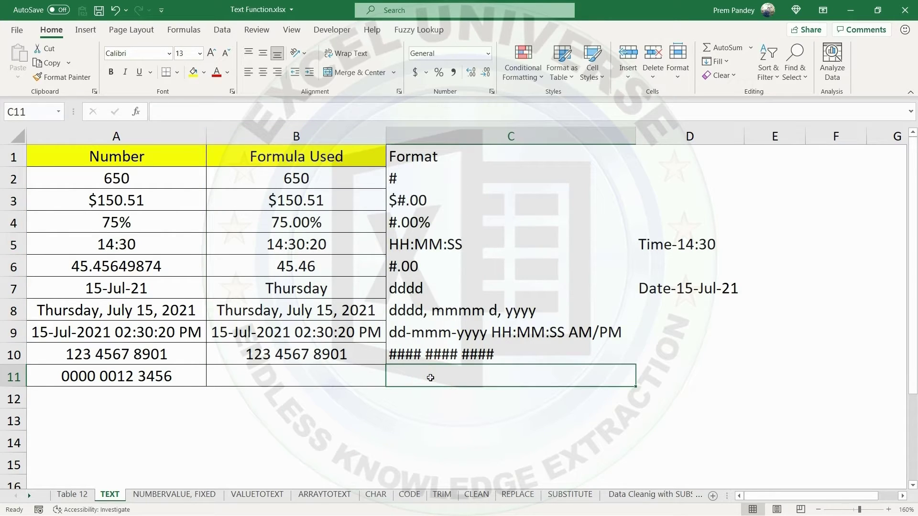
Check the digit count of the number in A11 with =LEN(A11) in A13, and clear that formula.
click(176, 380)
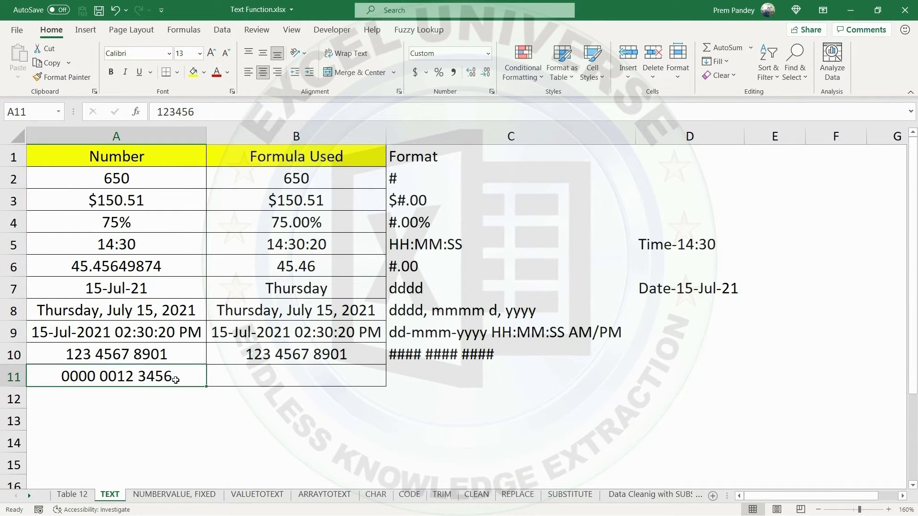
click(178, 409)
text(=LEN()
key(Up)
key(Up)
key(Return)
click(179, 410)
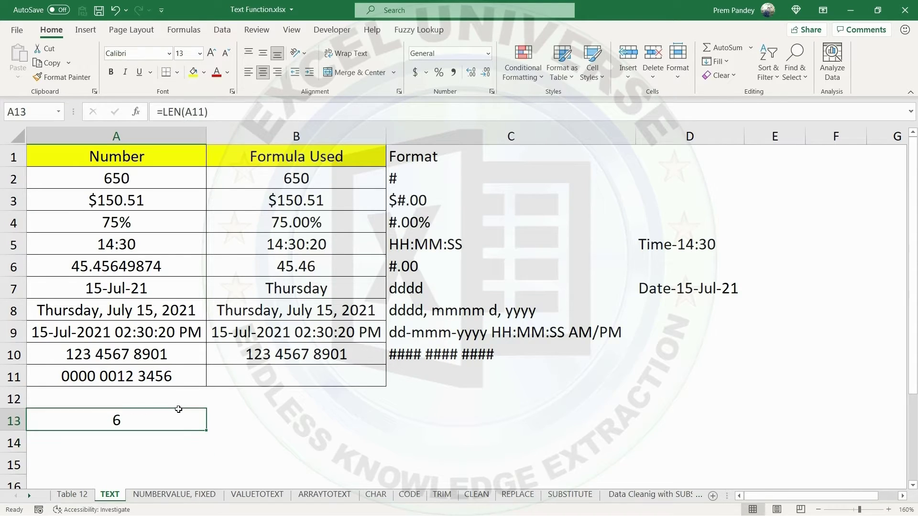
click(173, 376)
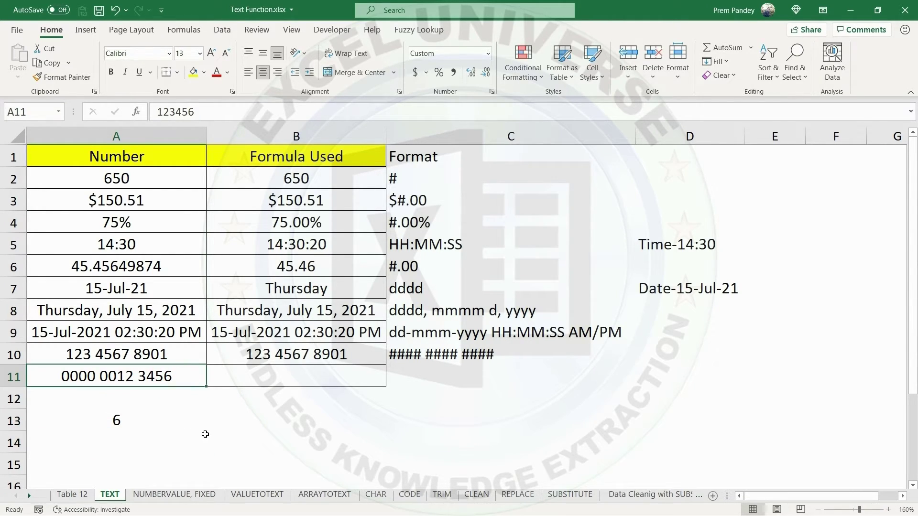
click(143, 421)
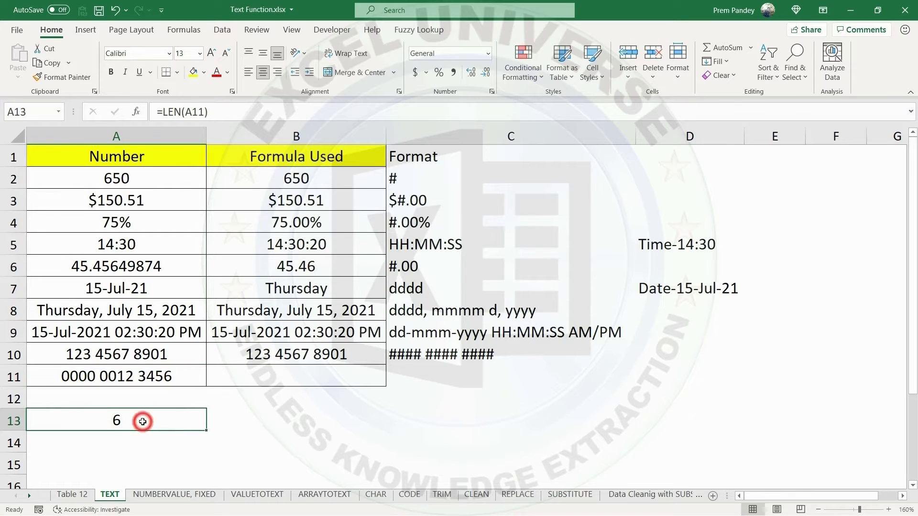
key(Delete)
click(444, 376)
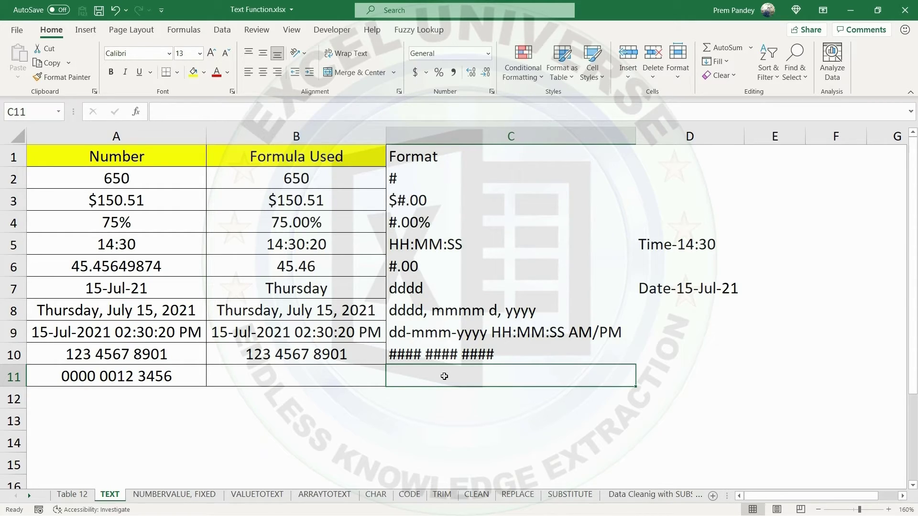
text(0000 0000)
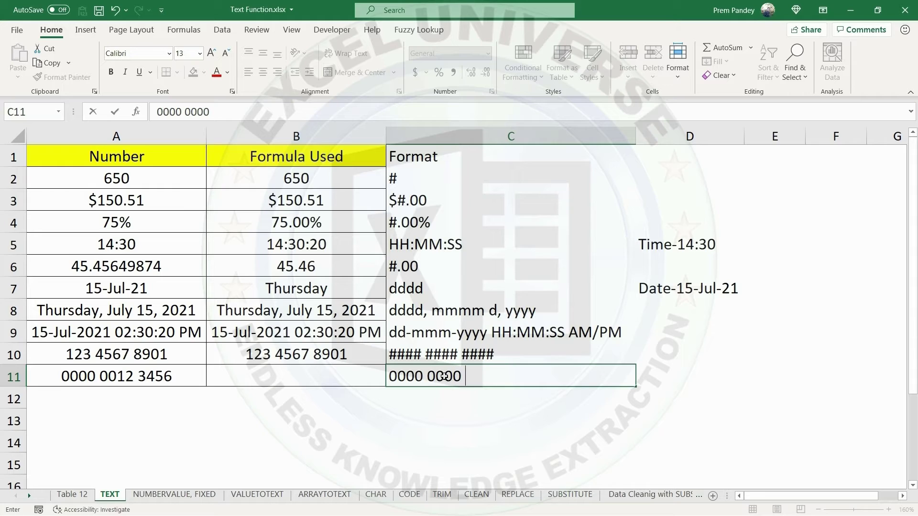
text( 0000)
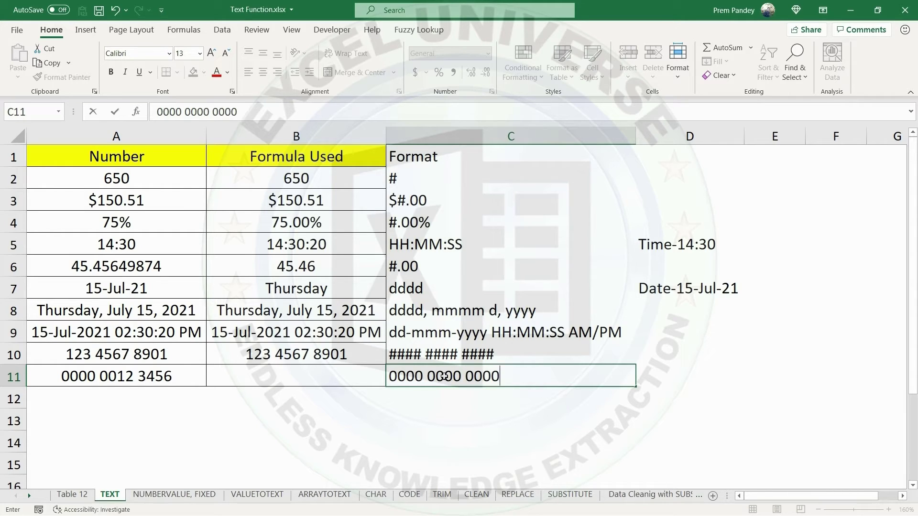
key(Return)
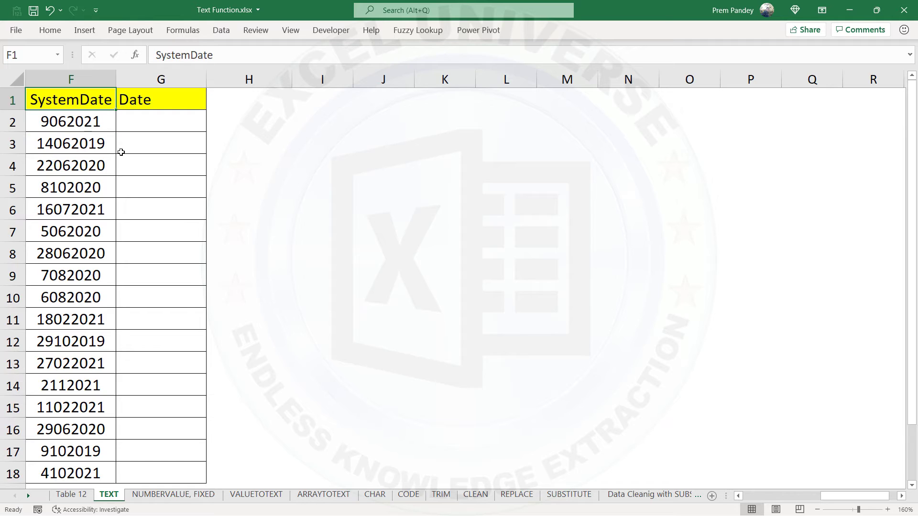
Note the date layout DDMMYYYY in H2 beside the first system date.
click(224, 121)
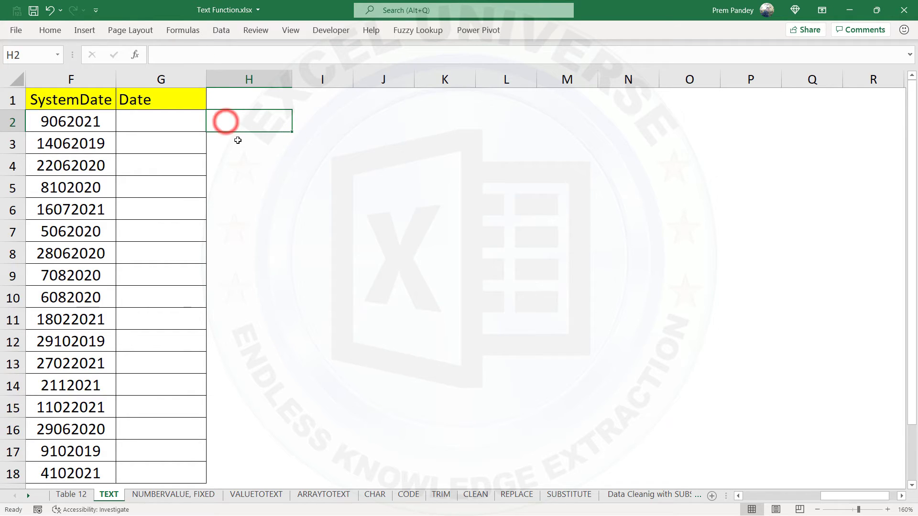
text(DDMM)
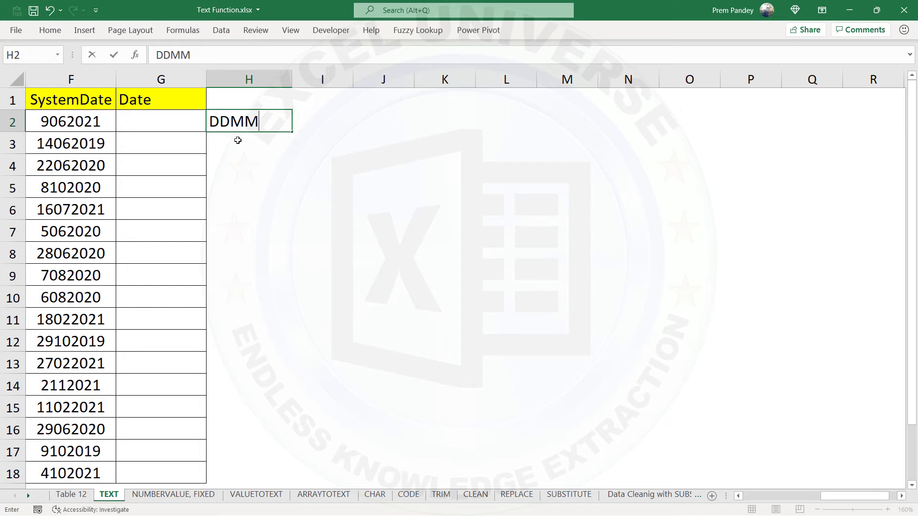
text(YYYY)
key(Return)
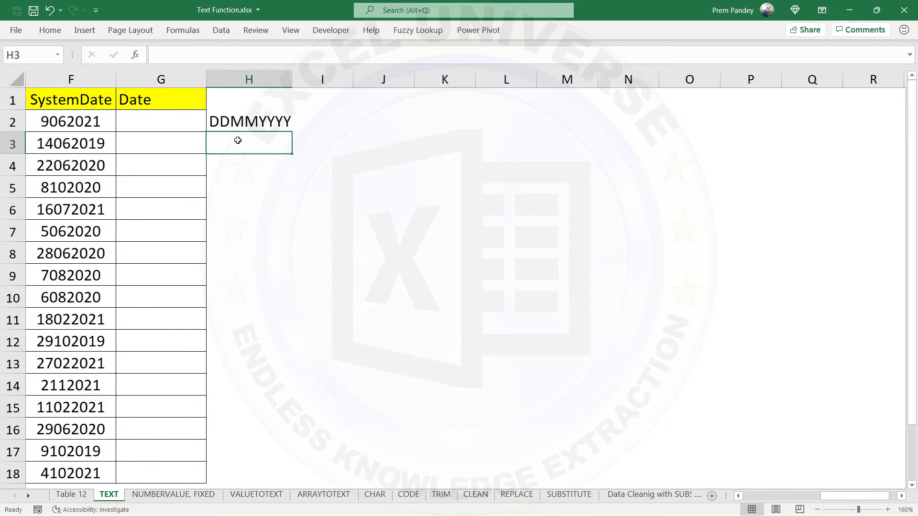
Enter 01 in J2 to test how a leading zero is stored, and clear the notes from H2:J2.
key(Up)
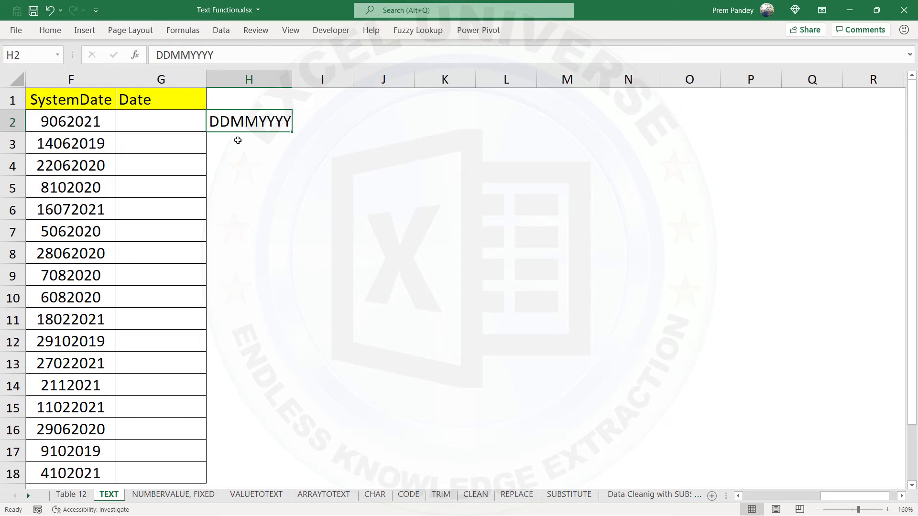
key(Right)
key(Right)
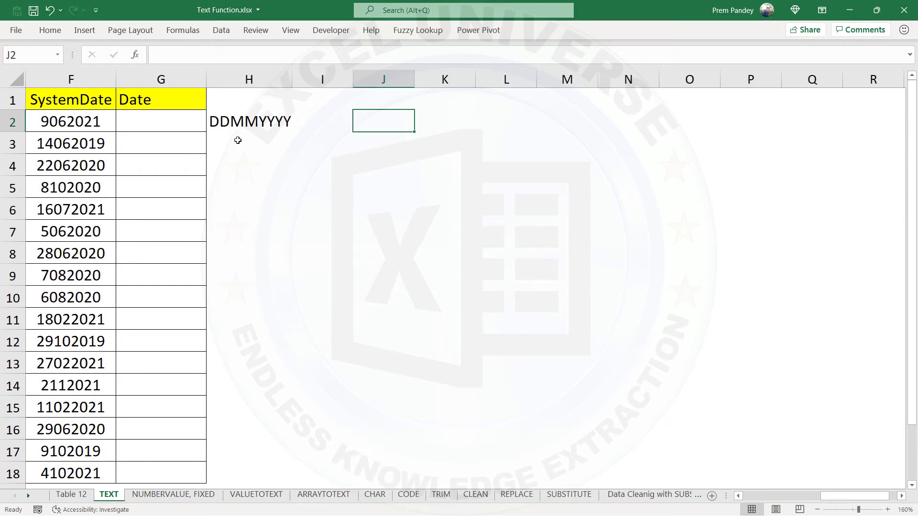
text(0)
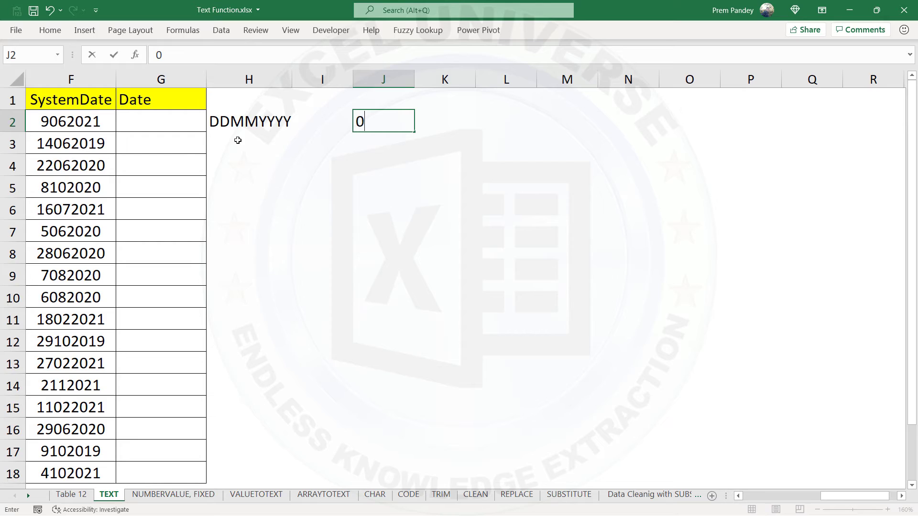
text(1)
key(Return)
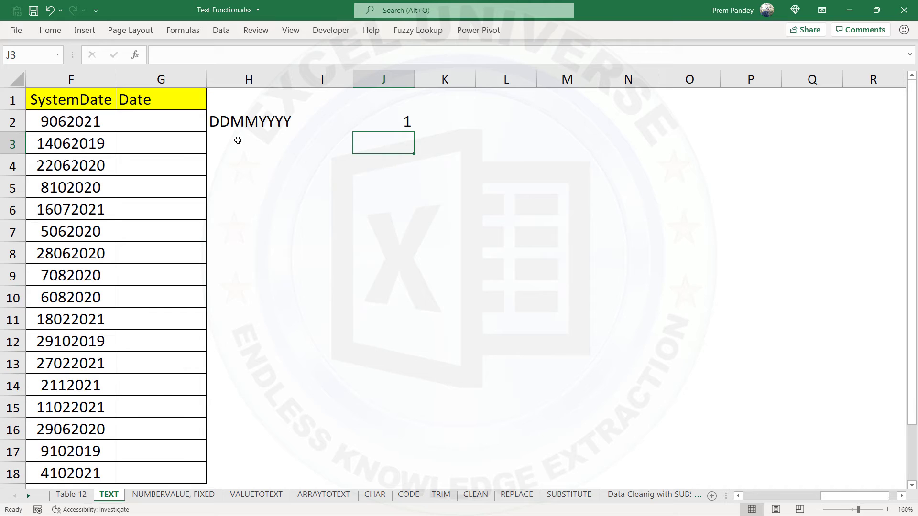
drag(239, 122, 357, 126)
key(Delete)
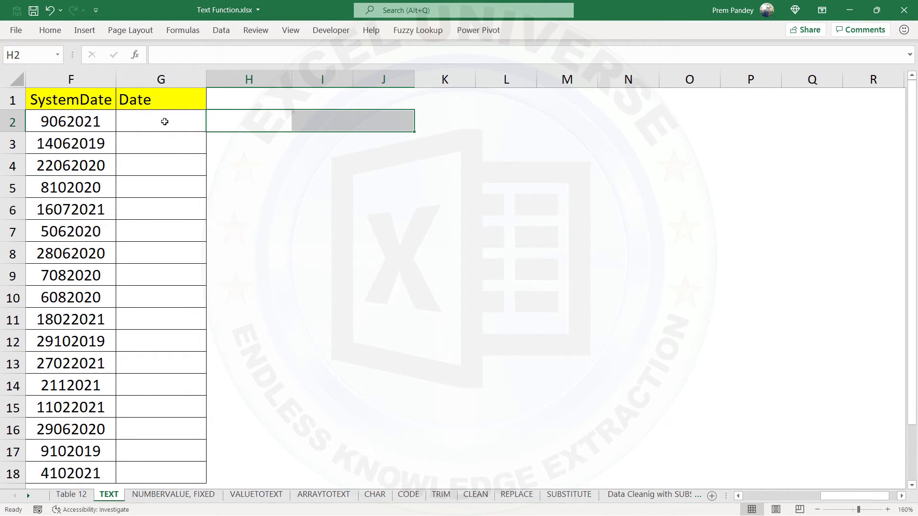
Enter =TEXT(F2,"00000000") in G2 to pad the system date to eight digits, and fill it down through G18.
click(165, 121)
text(=text)
key(Tab)
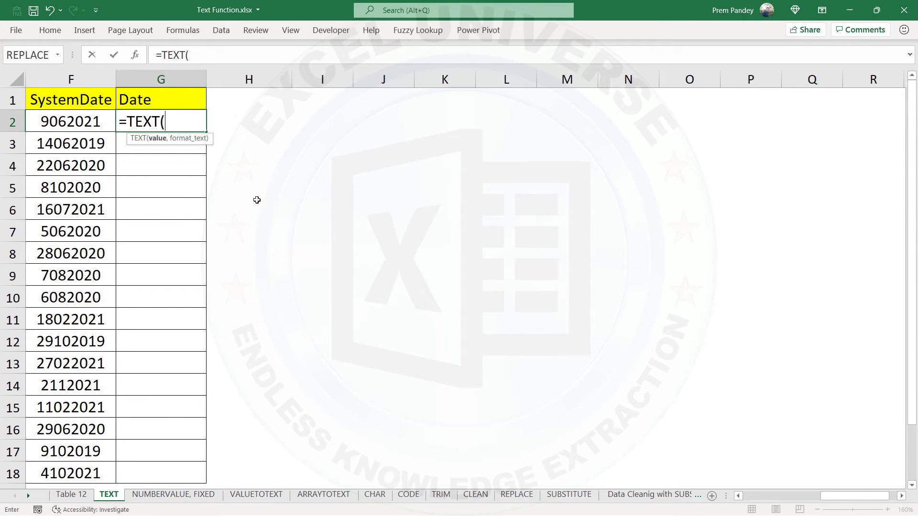
click(62, 121)
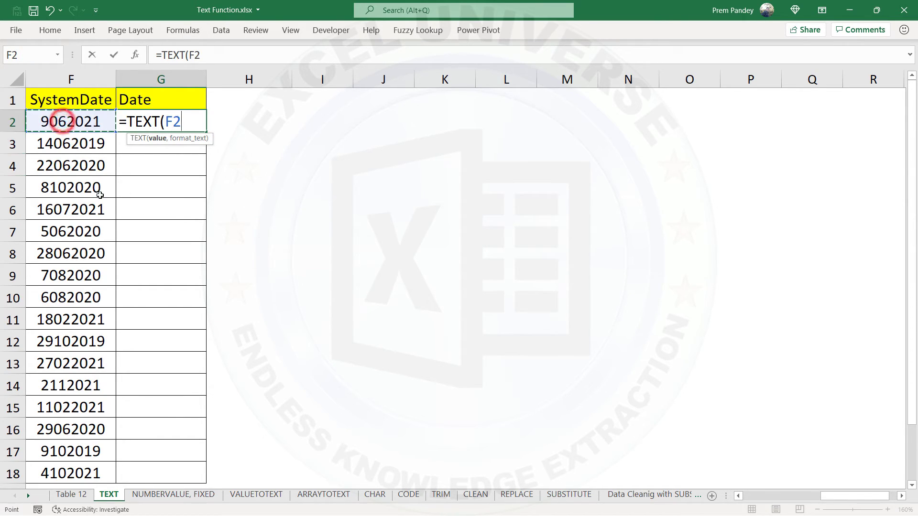
text(,)
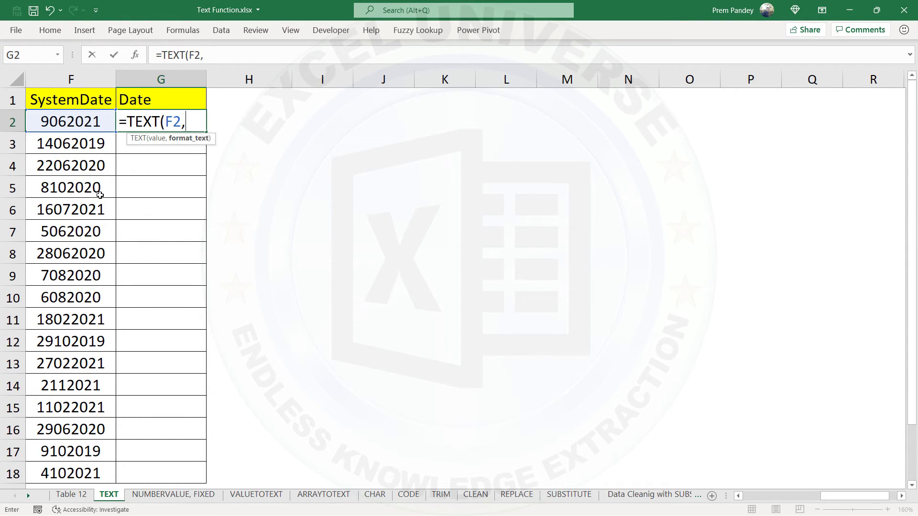
text("00000000"))
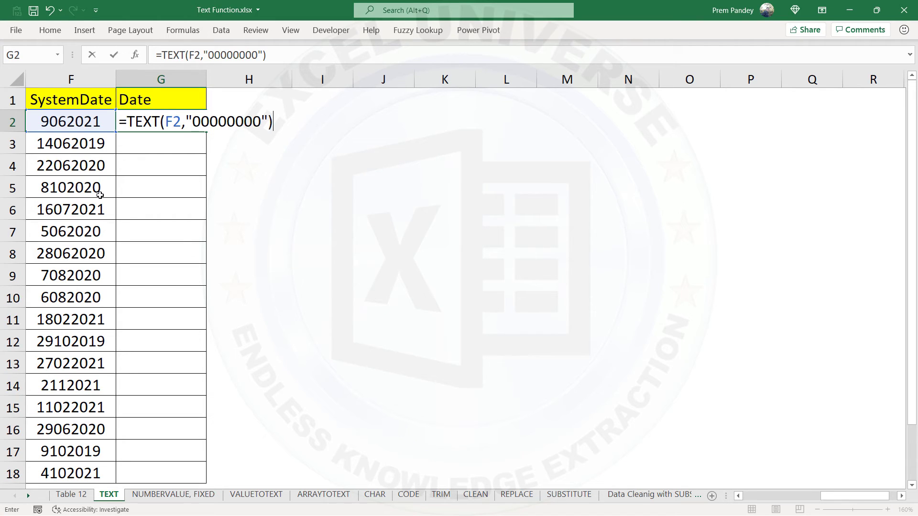
key(Return)
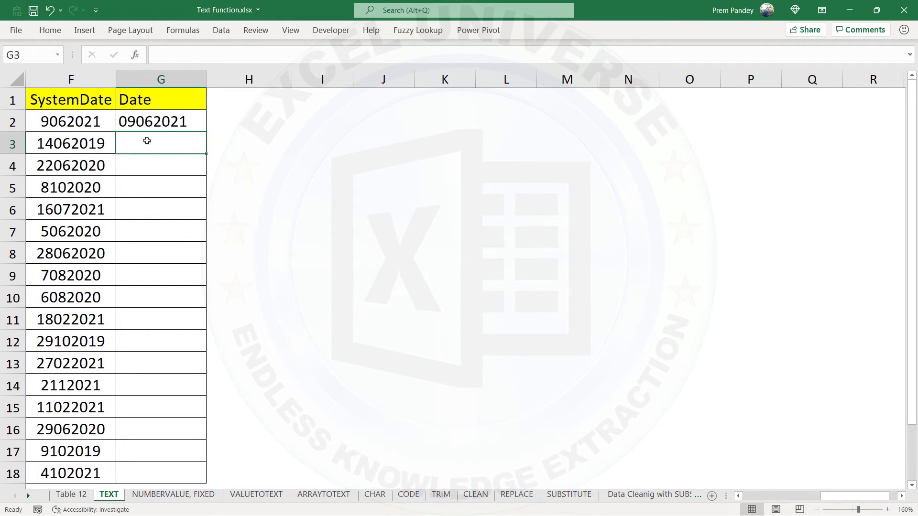
click(189, 124)
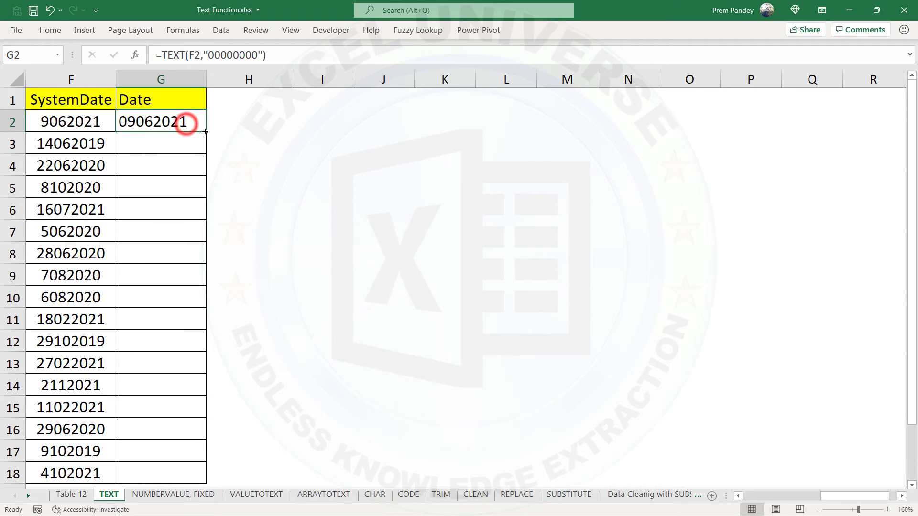
double_click(206, 132)
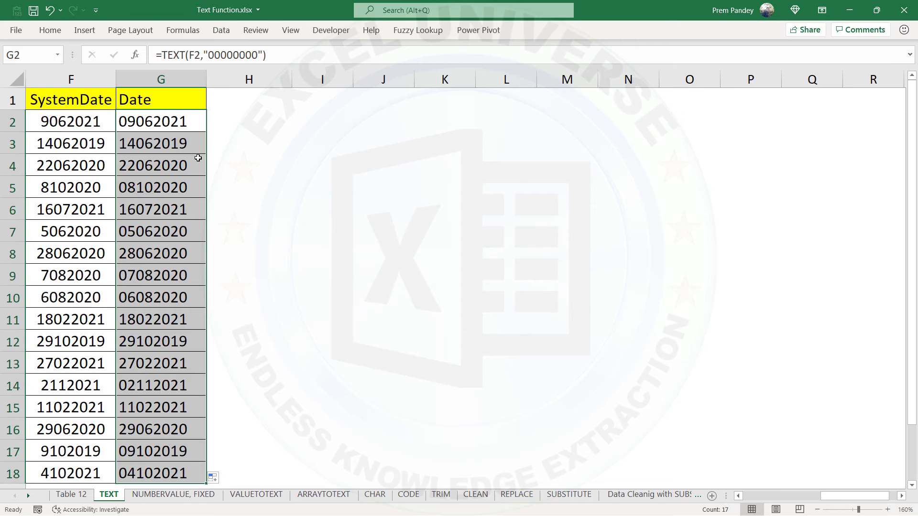
Change the format code in G2's TEXT formula to "00-00-0000" so hyphens separate day, month and year.
double_click(184, 125)
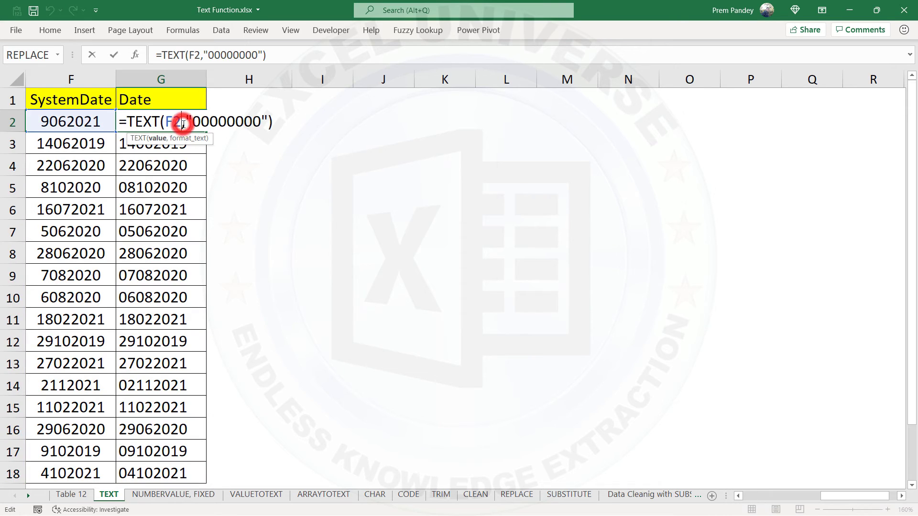
click(209, 122)
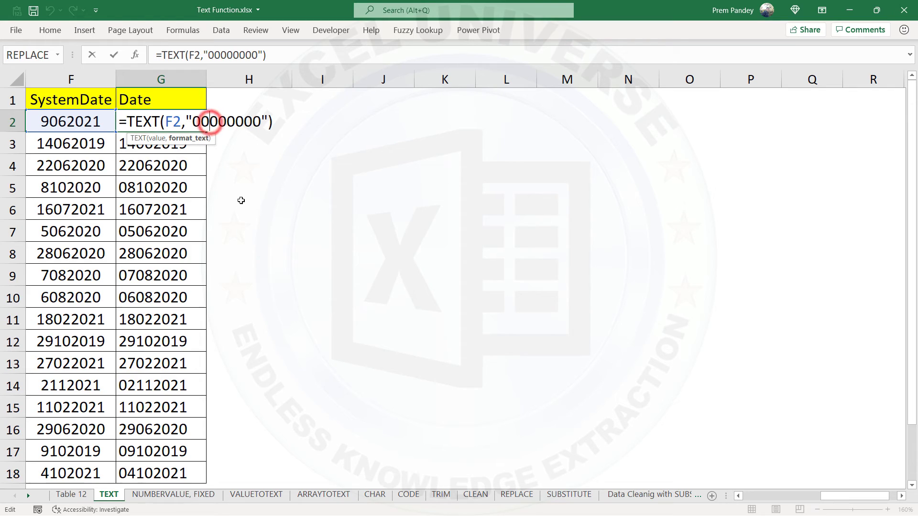
drag(210, 122, 193, 123)
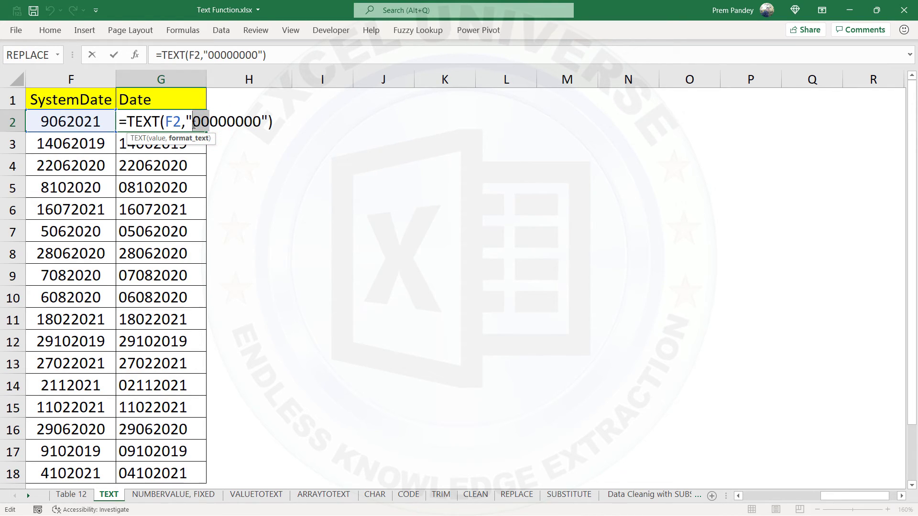
click(210, 124)
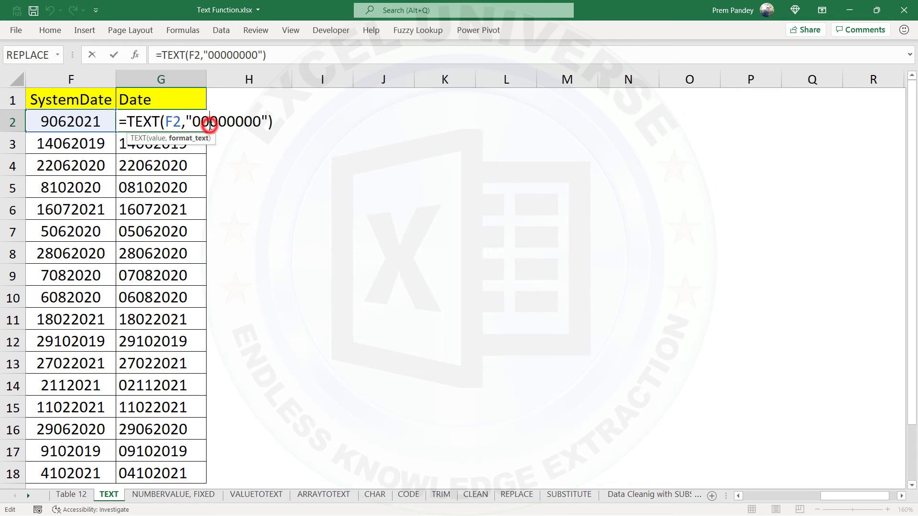
text(-)
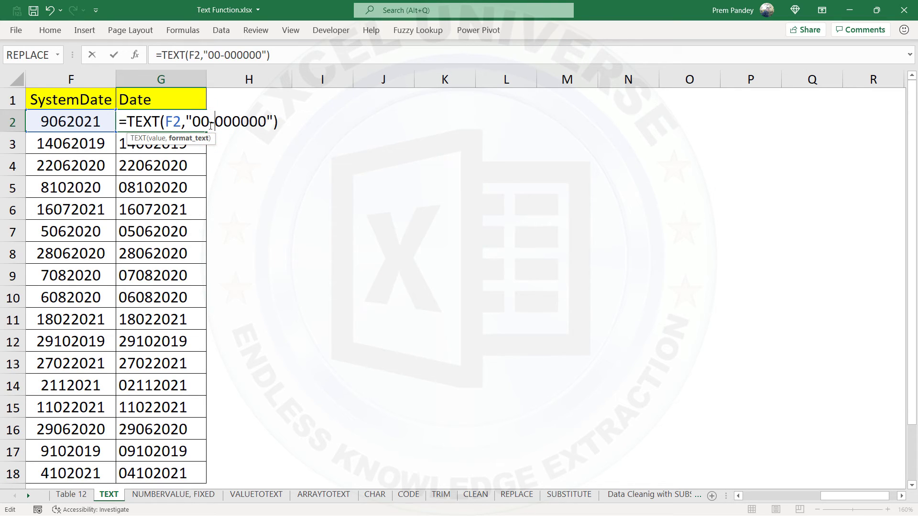
click(232, 123)
text(-)
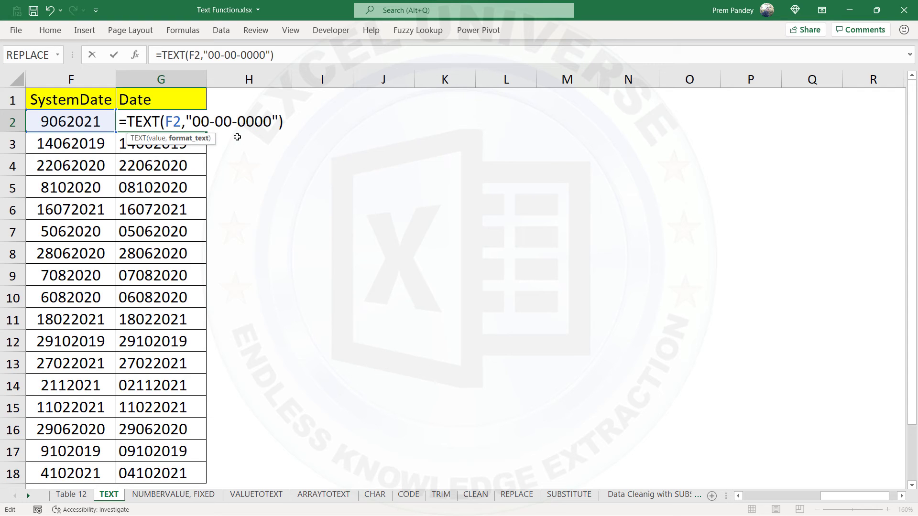
key(Return)
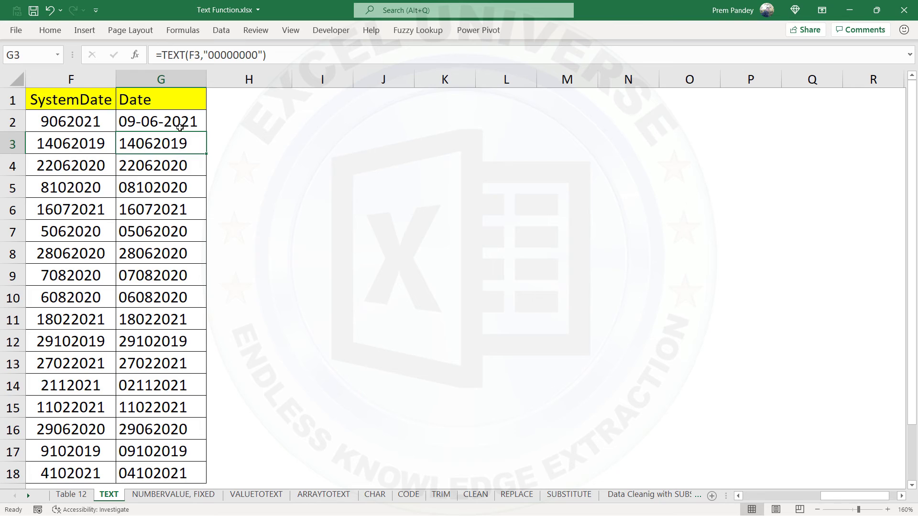
Append *1 to G2's TEXT formula to turn its text into a numeric date, and fill it down through G18.
click(191, 125)
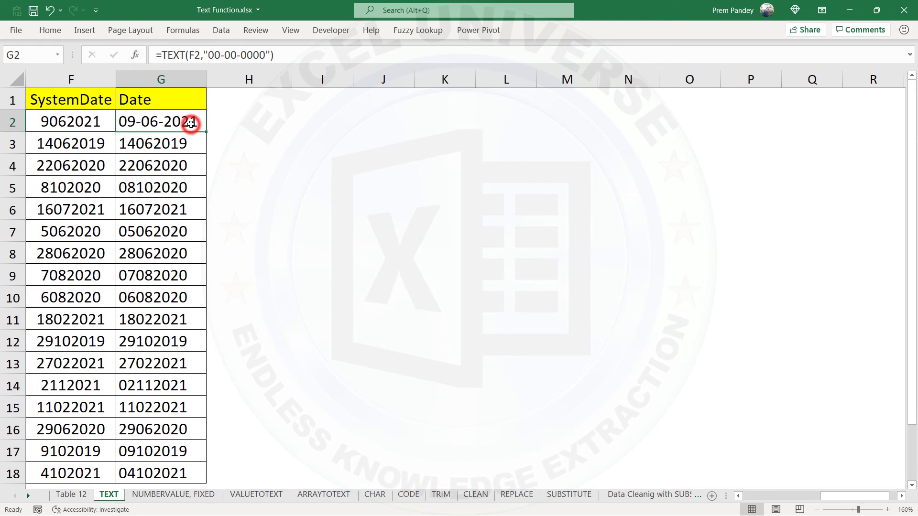
double_click(192, 125)
click(286, 123)
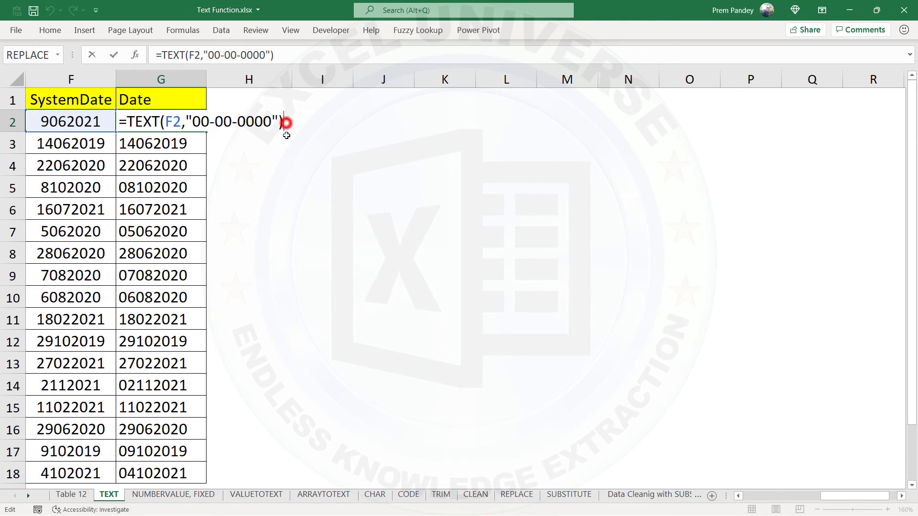
text(*1)
key(Return)
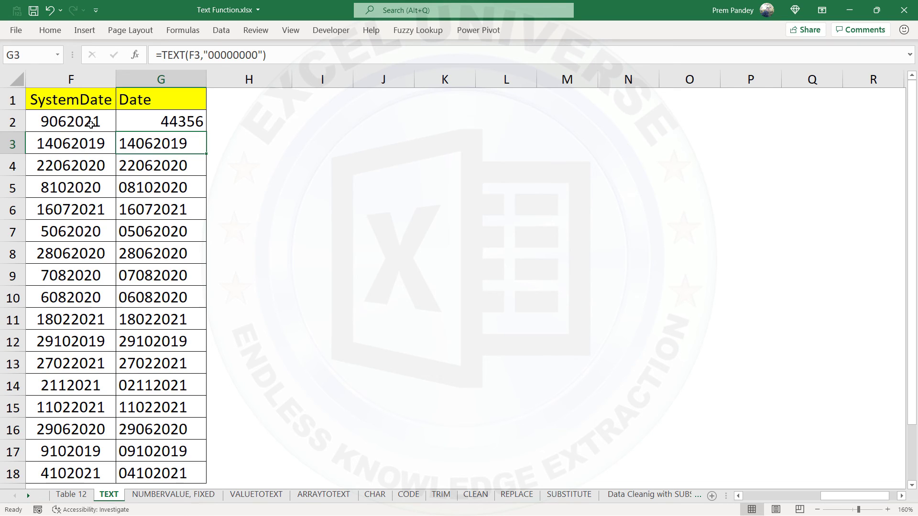
click(176, 120)
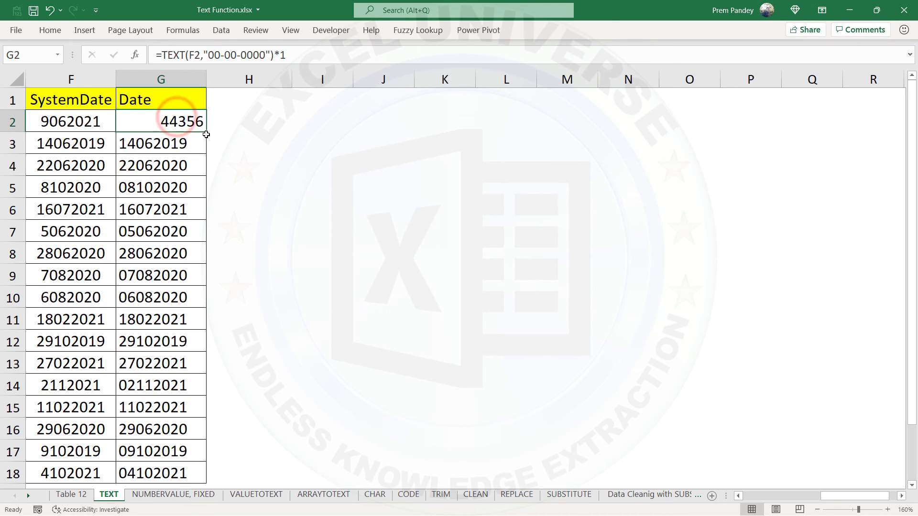
double_click(205, 133)
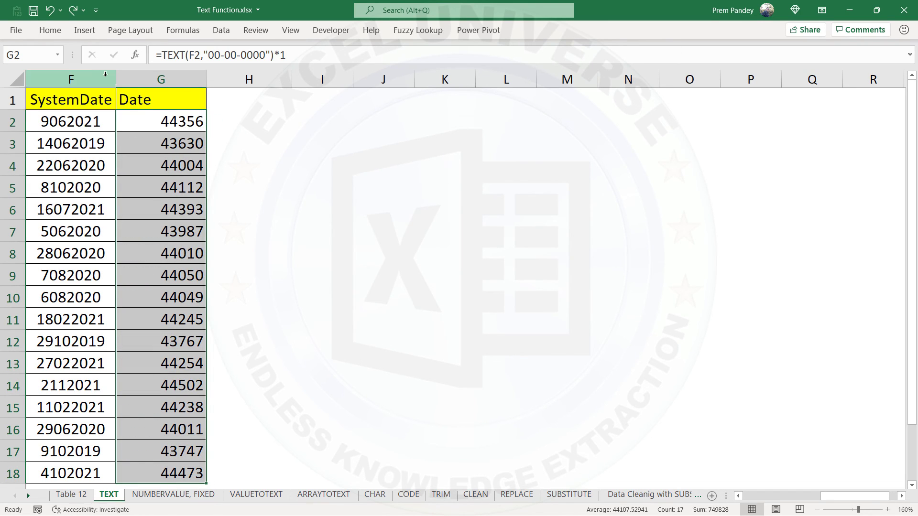
Format the serial numbers in G2:G18 as dates with two-digit day, month and year separated by hyphens.
click(51, 34)
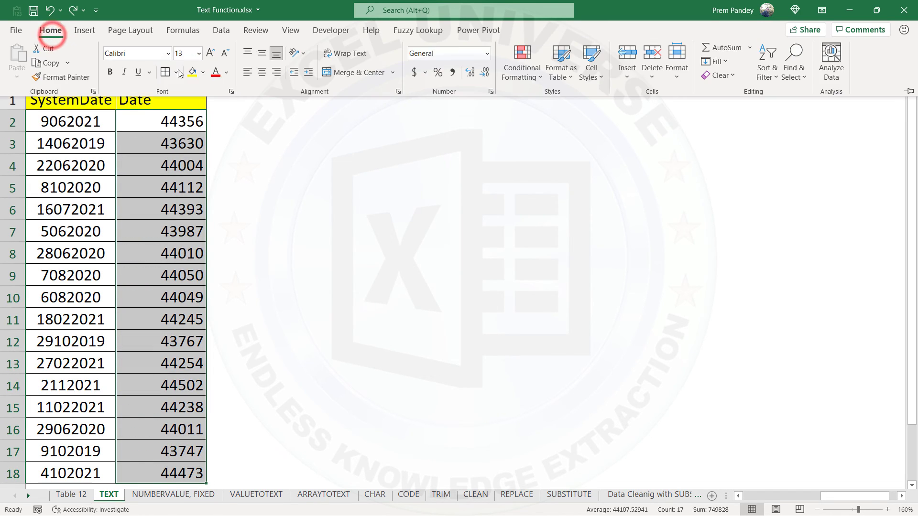
click(491, 92)
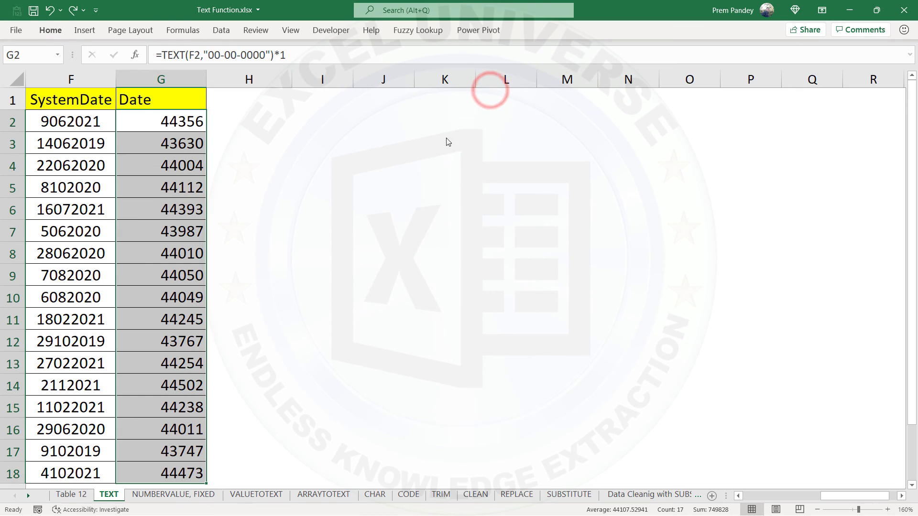
double_click(427, 180)
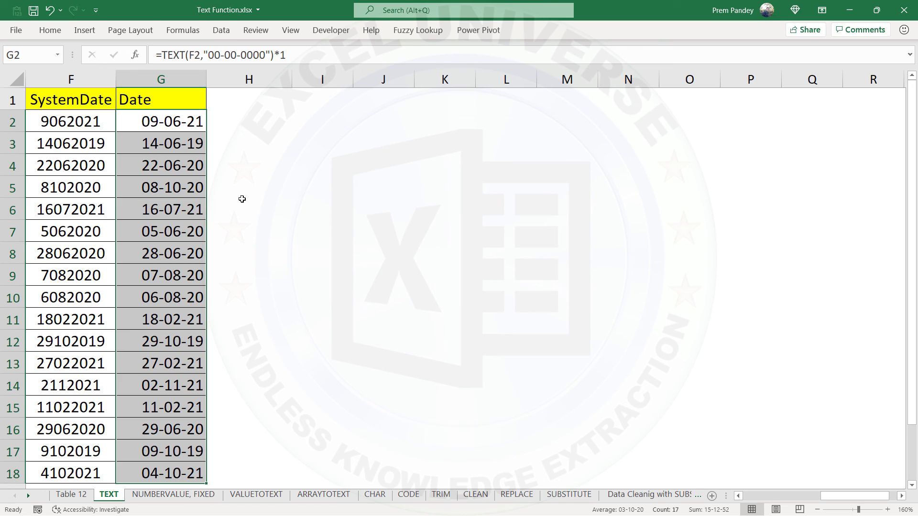
Review the Custom number format codes in Format Cells for the dates in G2:G18, and close the dialog.
key(ctrl+1)
key(Down)
key(Down)
key(Down)
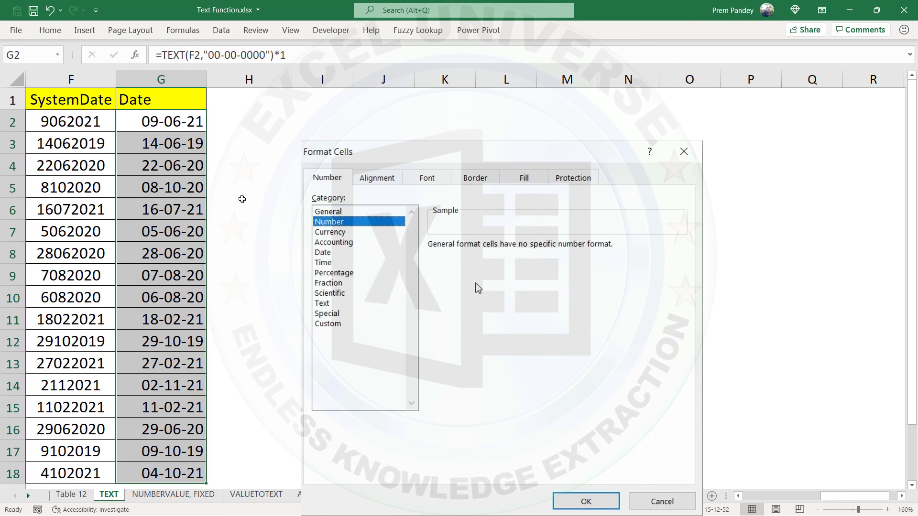
key(Down)
key(Down)
key(Down)
key(Down)
key(Down)
key(Down)
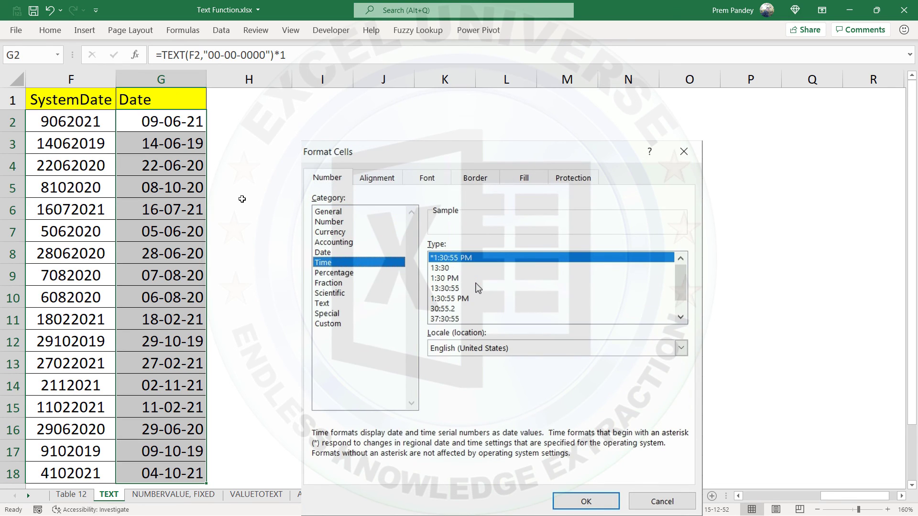
key(Down)
key(Down)
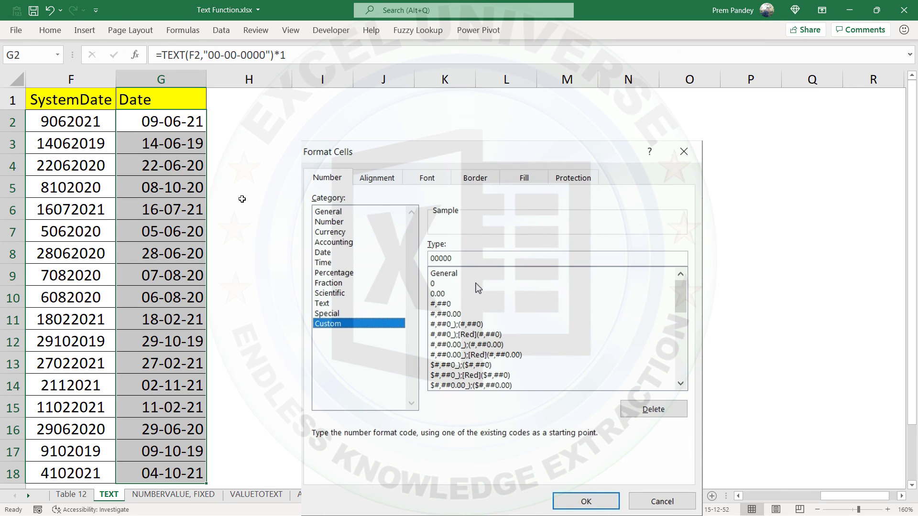
click(680, 383)
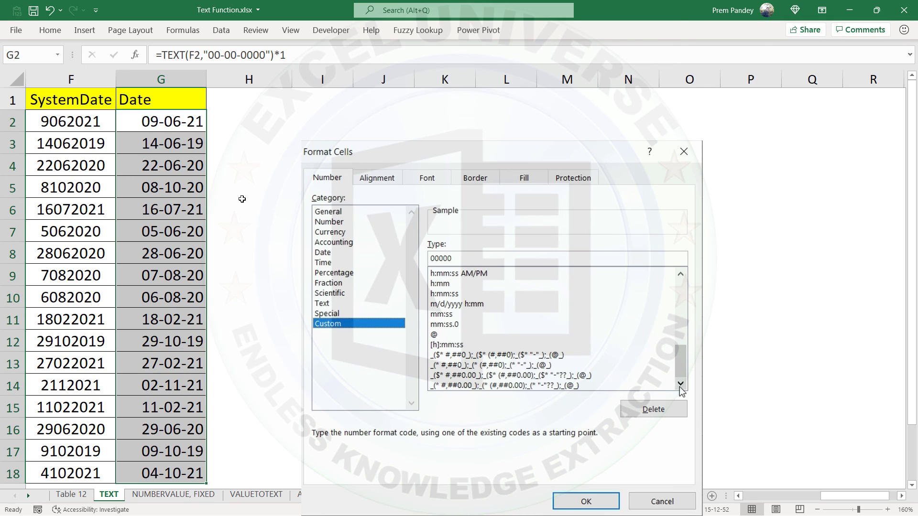
click(601, 504)
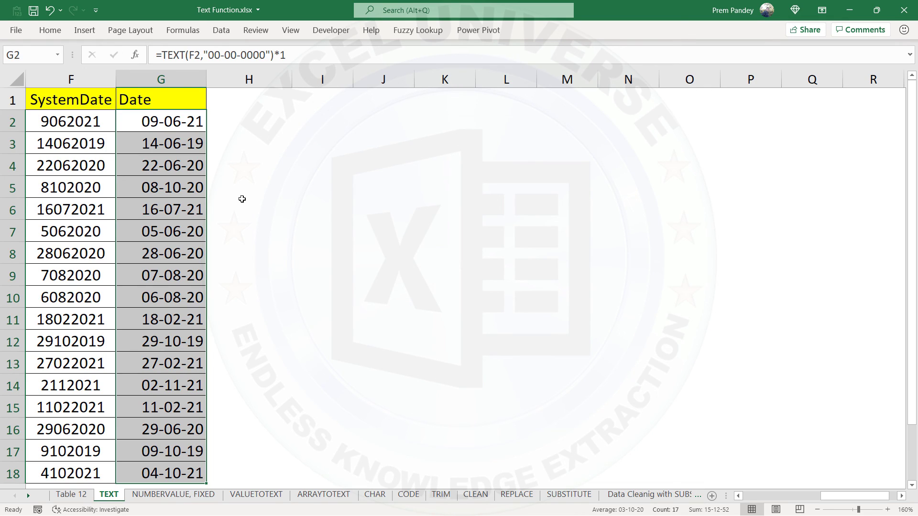